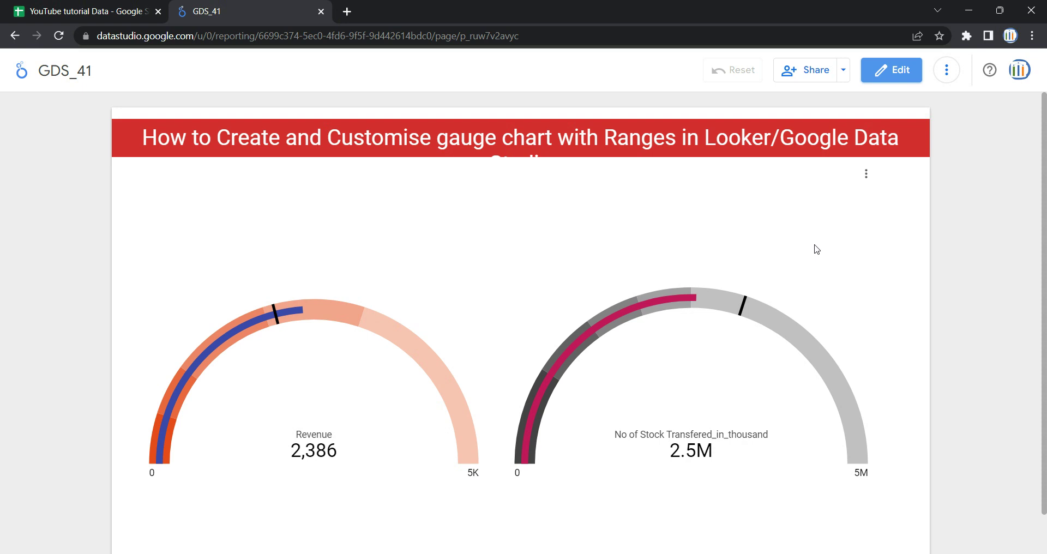
Open the report for editing, make the red title box taller to fit both title lines, and return to view mode
left_click(889, 70)
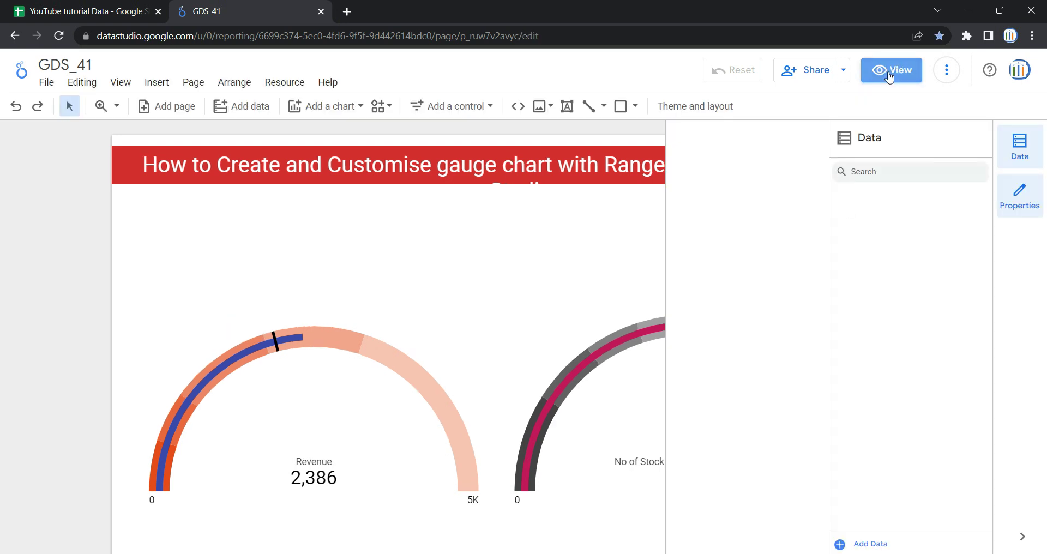
left_click(334, 172)
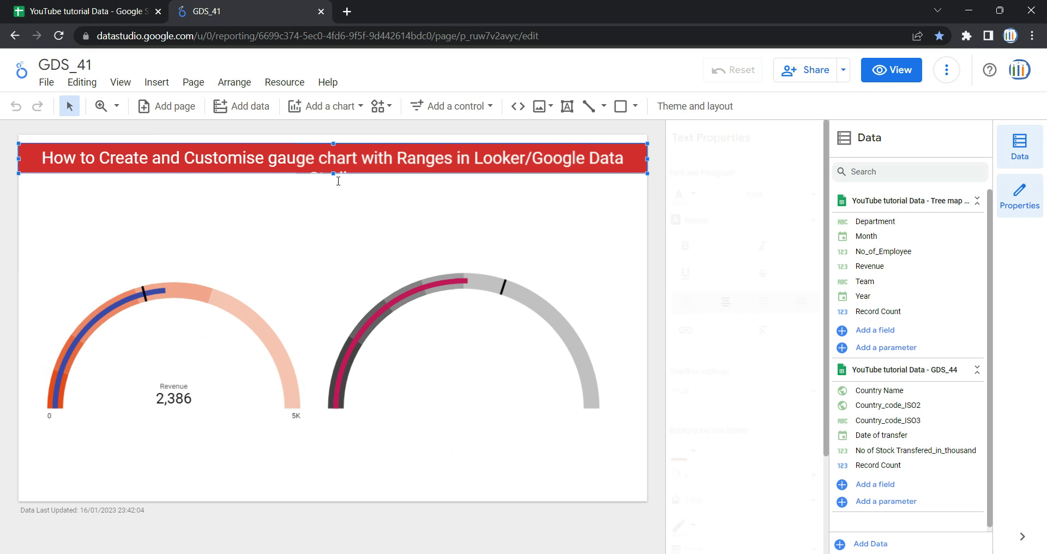
left_click_drag(334, 174, 333, 194)
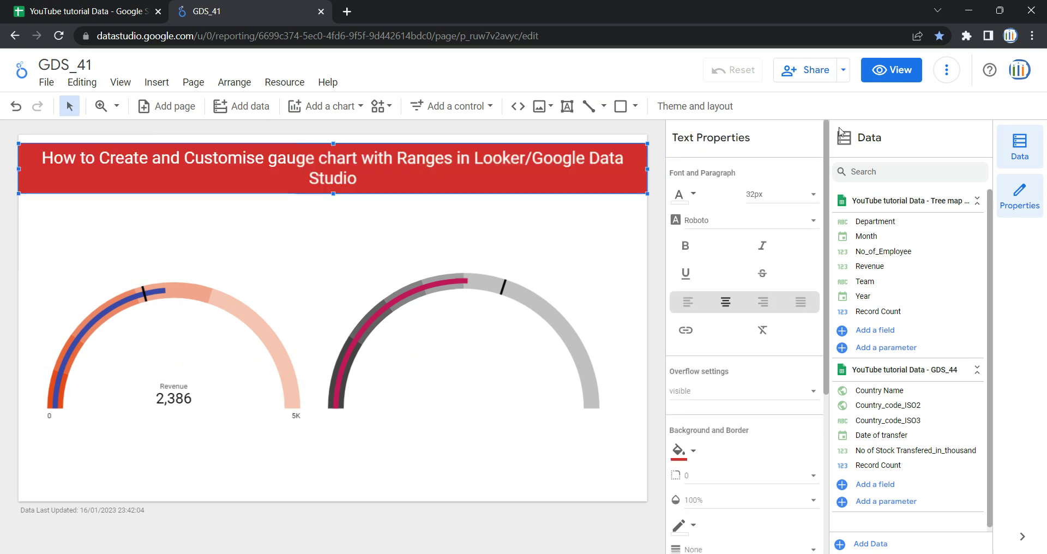
left_click(904, 79)
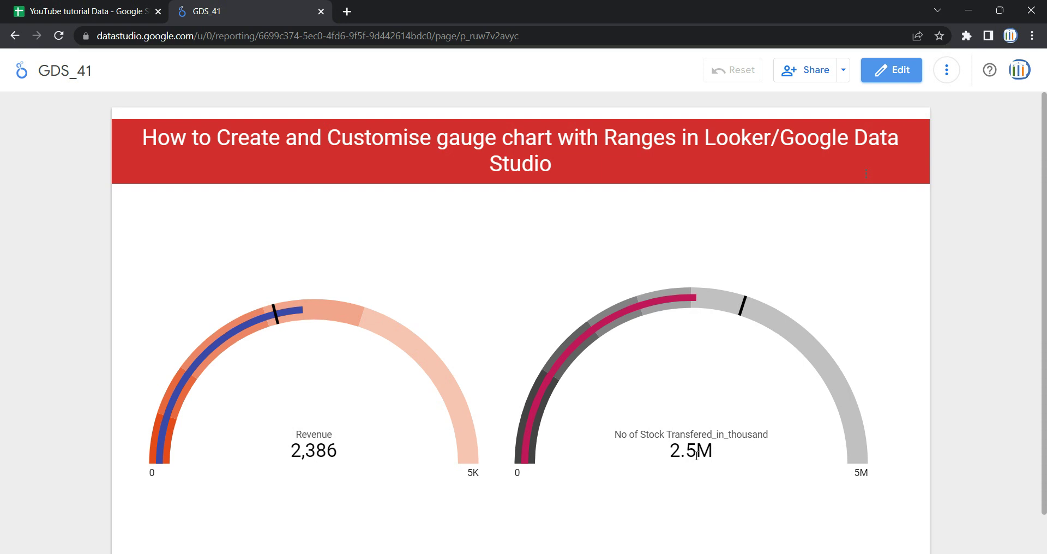
Look over the two finished gauge charts, reopen the report for editing and add a new page
mouse_move(743, 312)
scroll(691, 334, "down", 1)
scroll(681, 331, "up", 1)
left_click(890, 79)
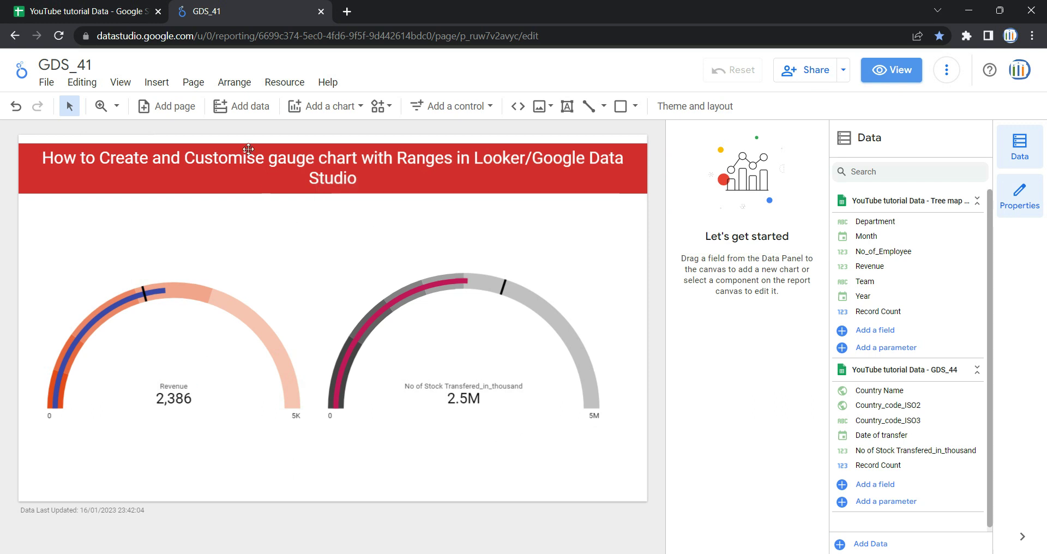
left_click(197, 84)
left_click(217, 108)
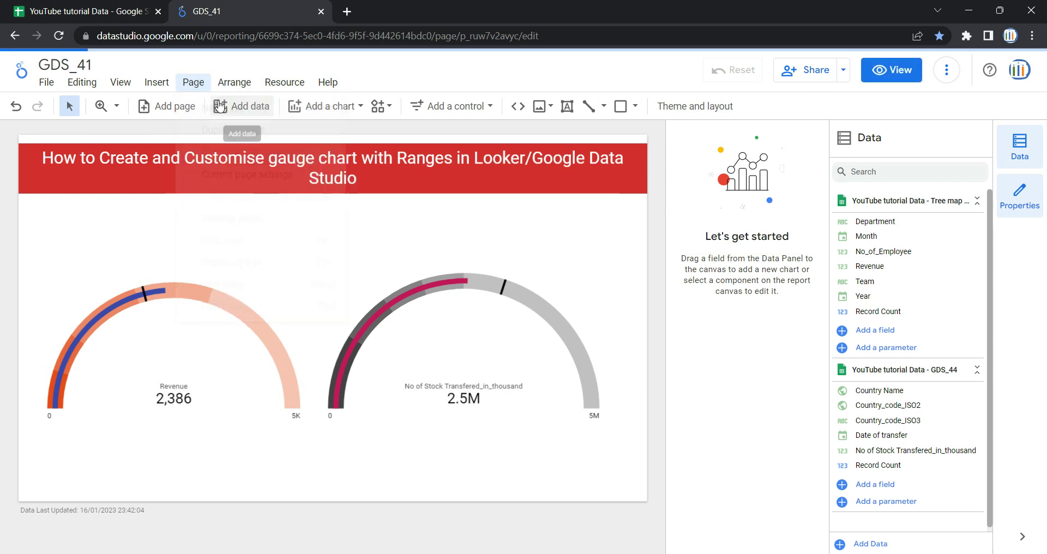
Go back to page 1, switch to the Google Sheets source and examine the stock and transfer date columns in GDS_44
left_click(18, 151)
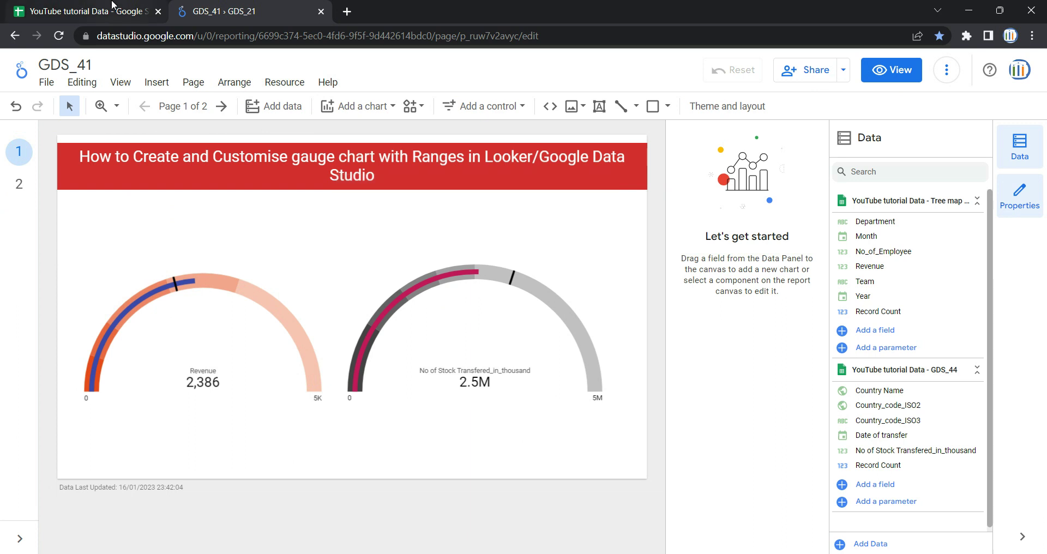
left_click(138, 5)
left_click(282, 232)
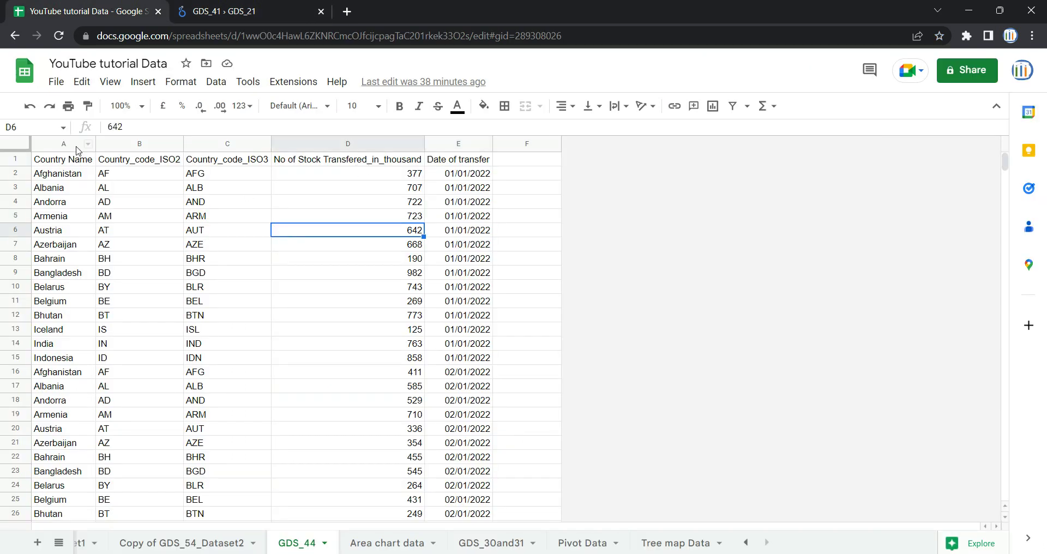
left_click(86, 144)
left_click(323, 144)
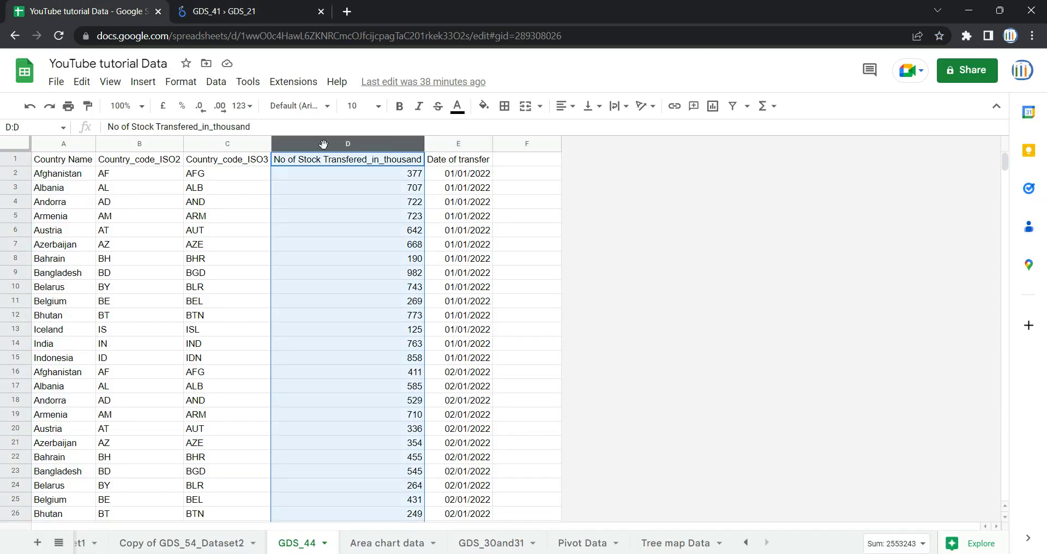
left_click(463, 145)
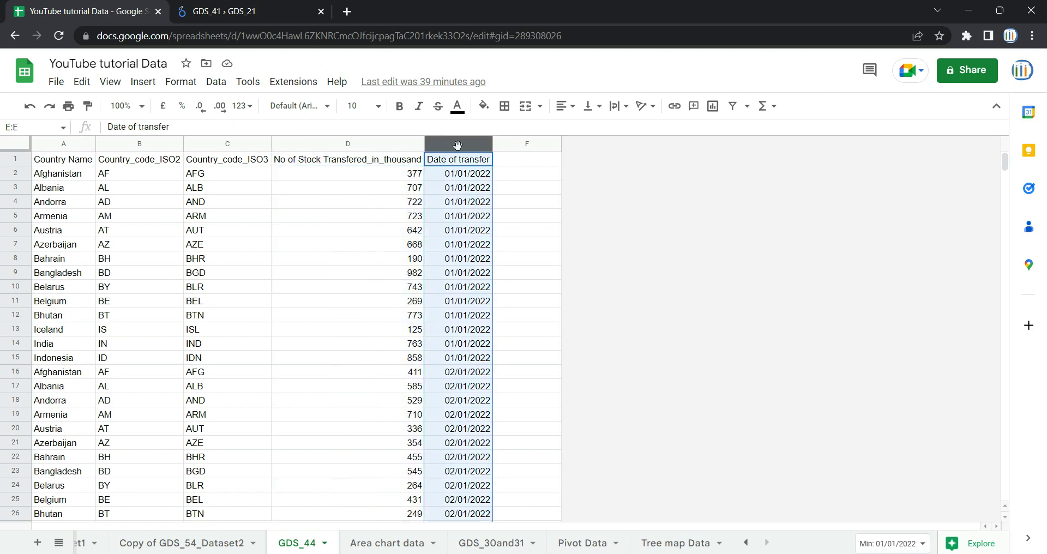
Switch back to the report, open page 2 and collapse the field lists of both data sources
left_click(240, 10)
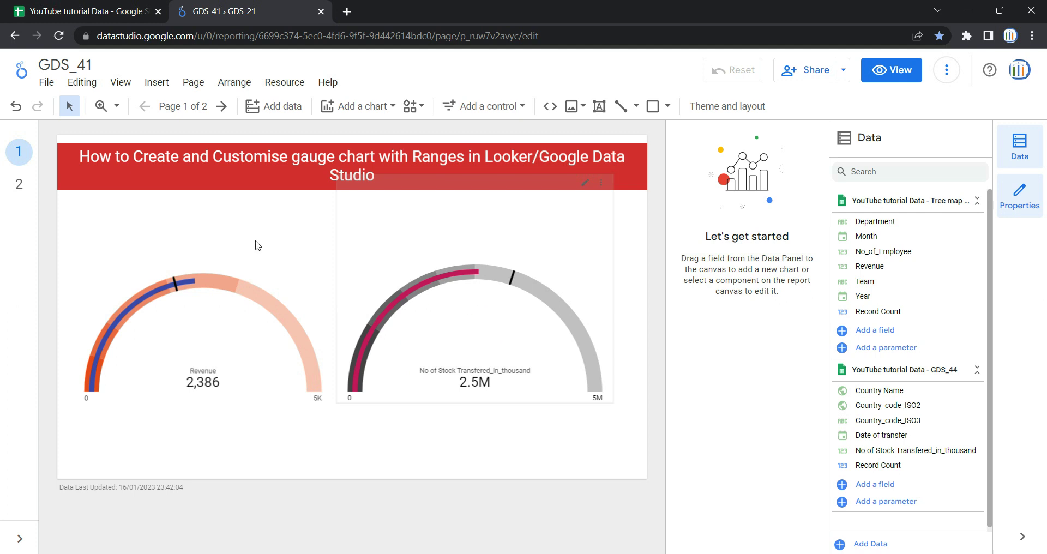
left_click(20, 185)
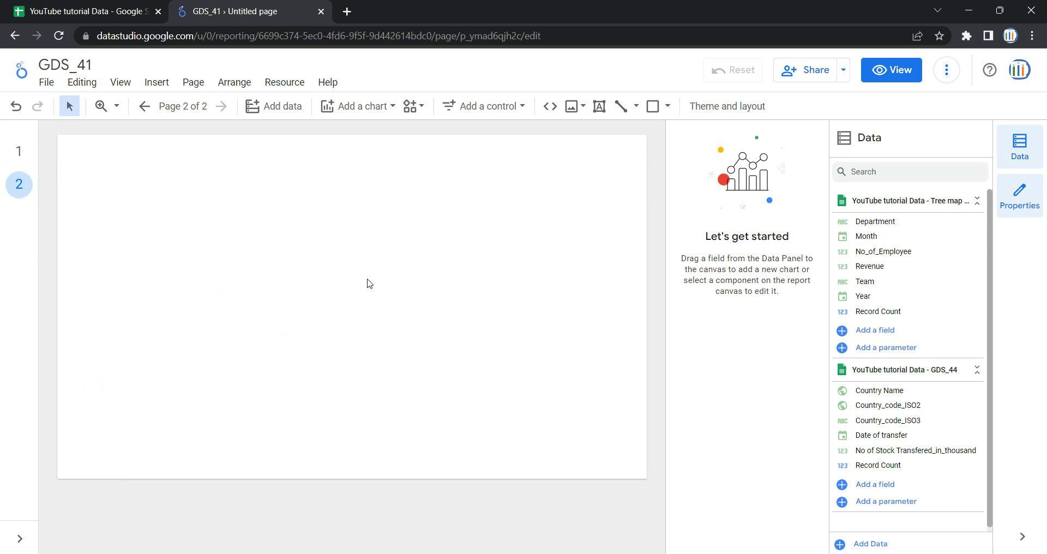
left_click(968, 202)
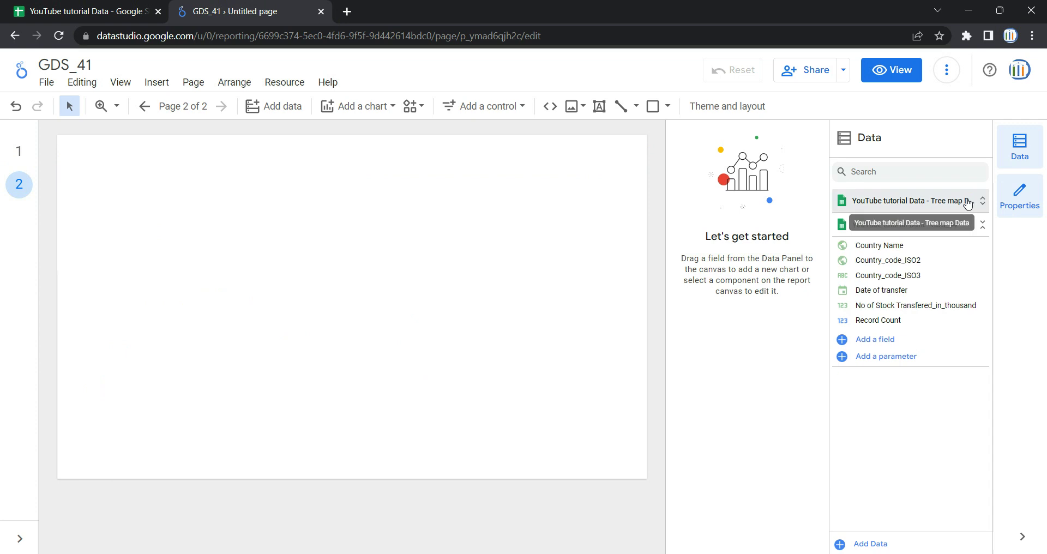
left_click(951, 226)
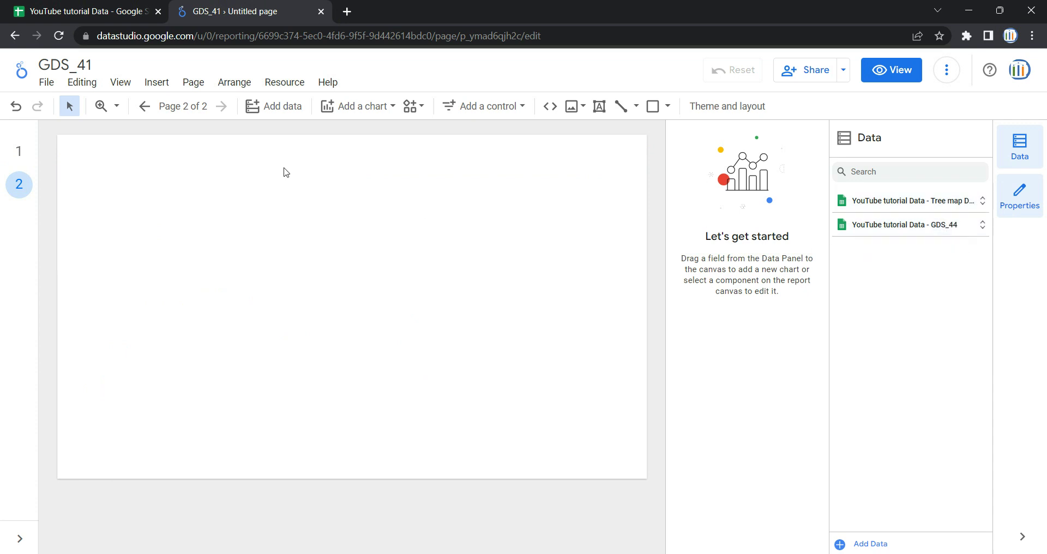
Review the report's added data sources and the connectors offered for adding another data source
left_click(285, 83)
left_click(322, 114)
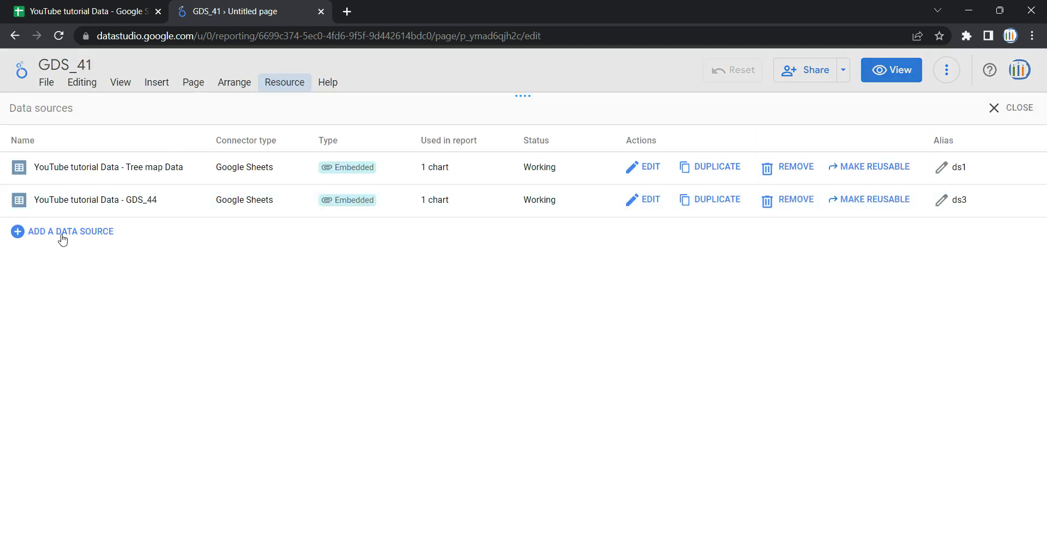
left_click(63, 236)
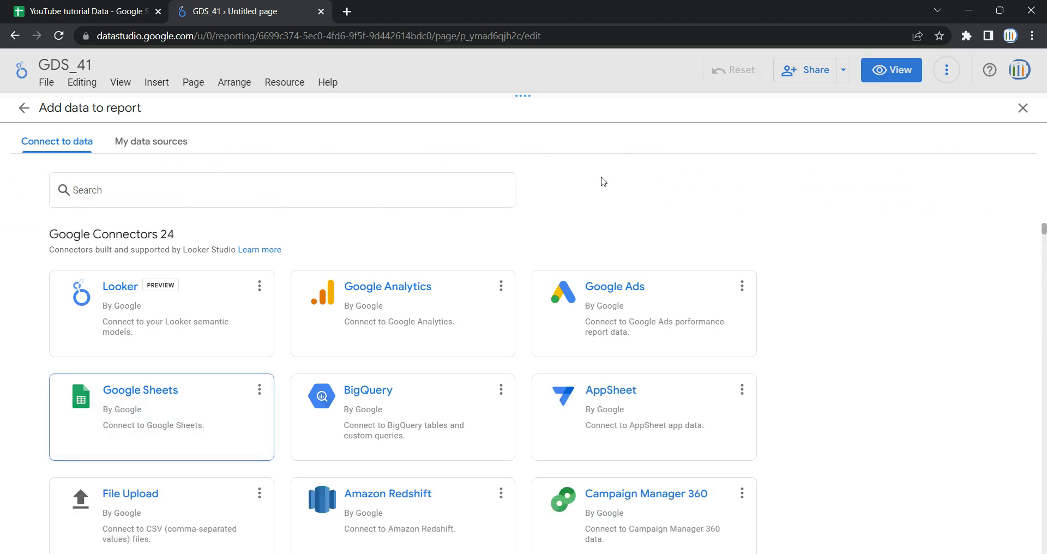
left_click(1022, 108)
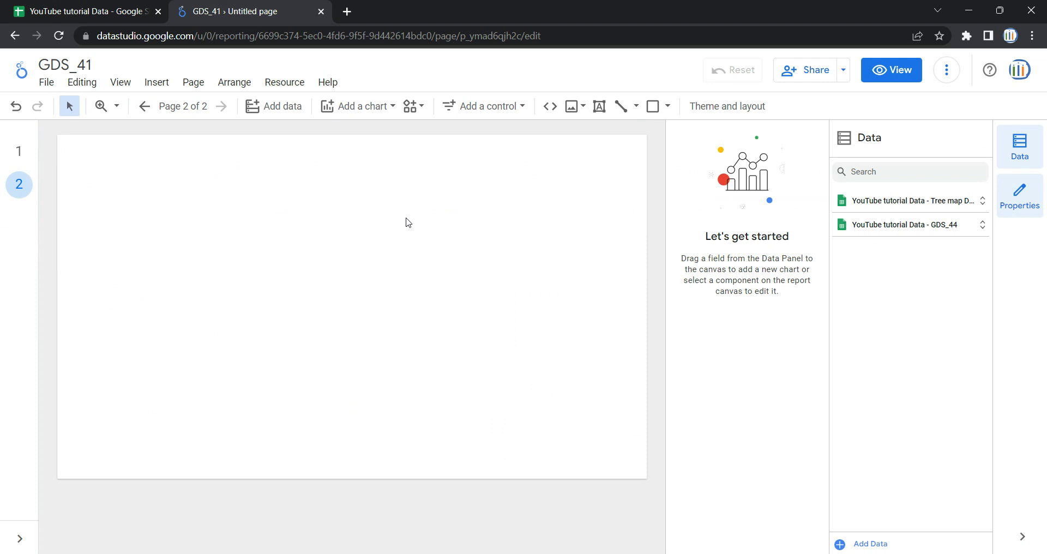
Insert a gauge chart with ranges on page 2 and enlarge it to span most of the page
left_click(393, 107)
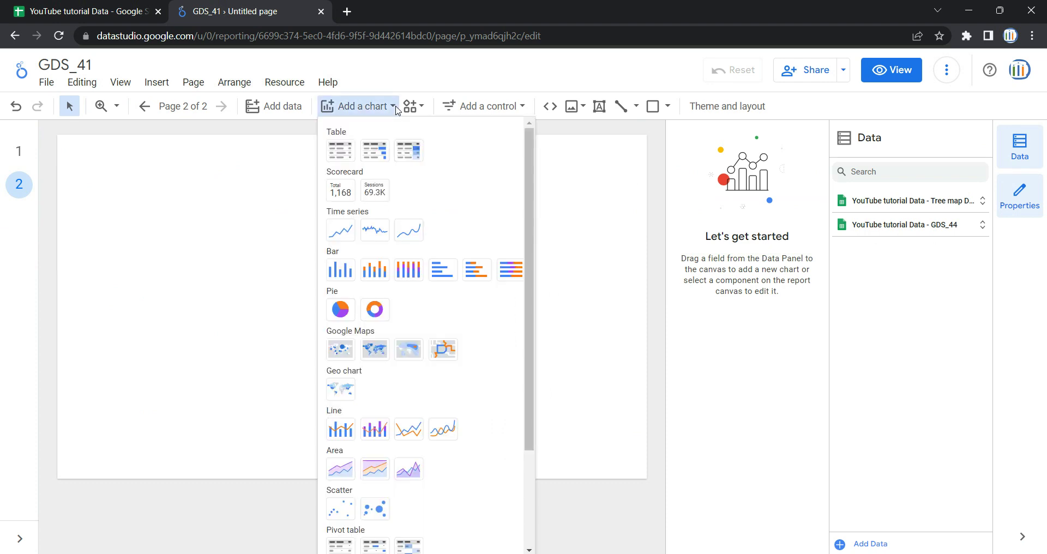
scroll(469, 431, "down", 3)
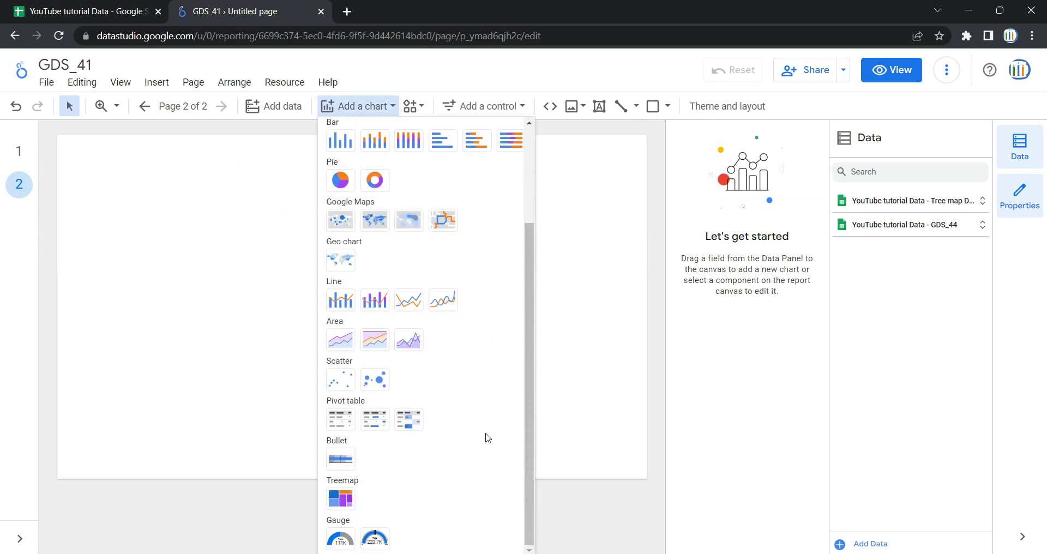
left_click(376, 537)
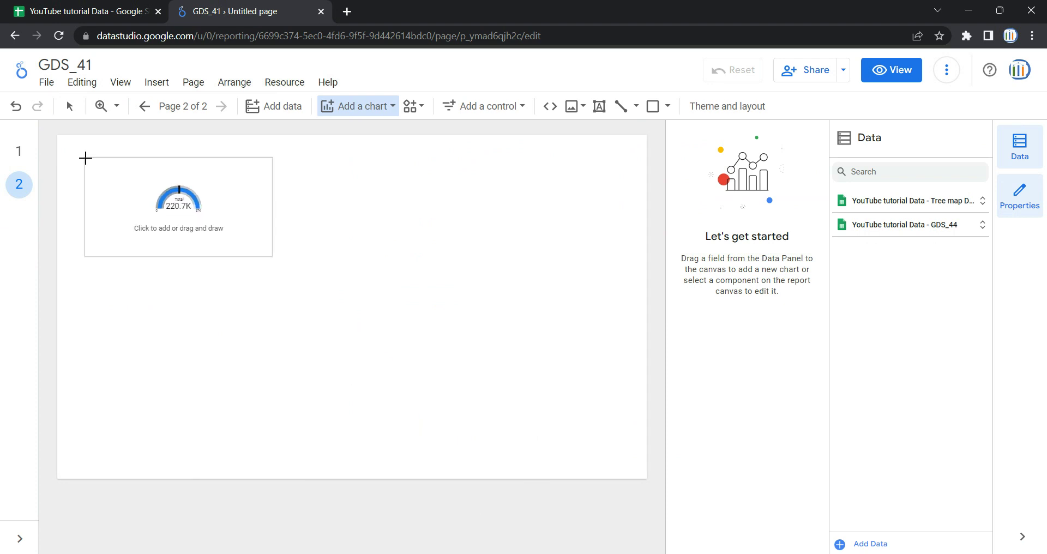
left_click(86, 158)
left_click_drag(284, 261, 318, 292)
left_click_drag(374, 330, 603, 400)
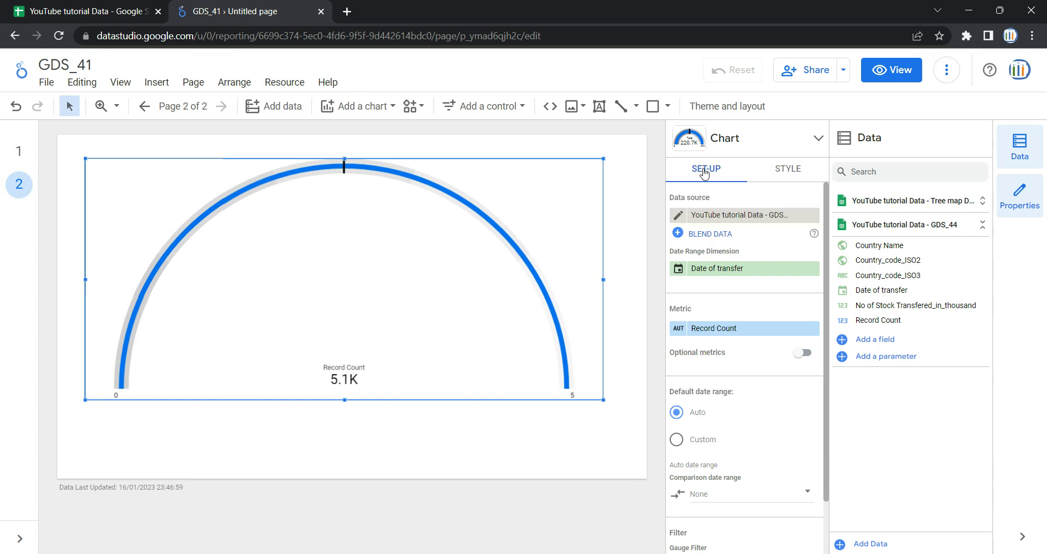
Look through the new gauge's style options, including bar colours and range limits, and return to its set-up options
left_click(781, 172)
scroll(734, 245, "down", 2)
scroll(734, 245, "up", 2)
scroll(778, 256, "down", 5)
scroll(778, 261, "up", 5)
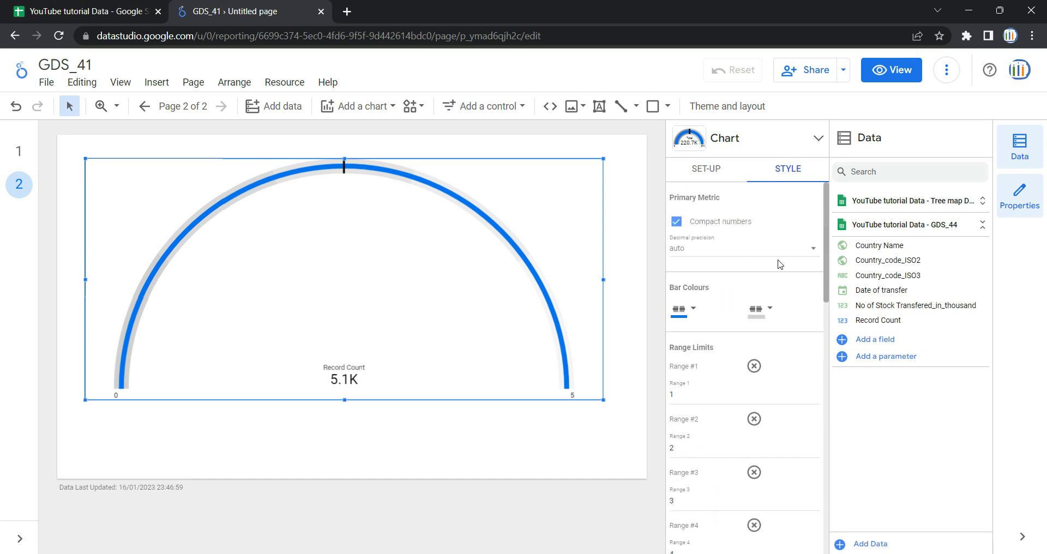
left_click(709, 170)
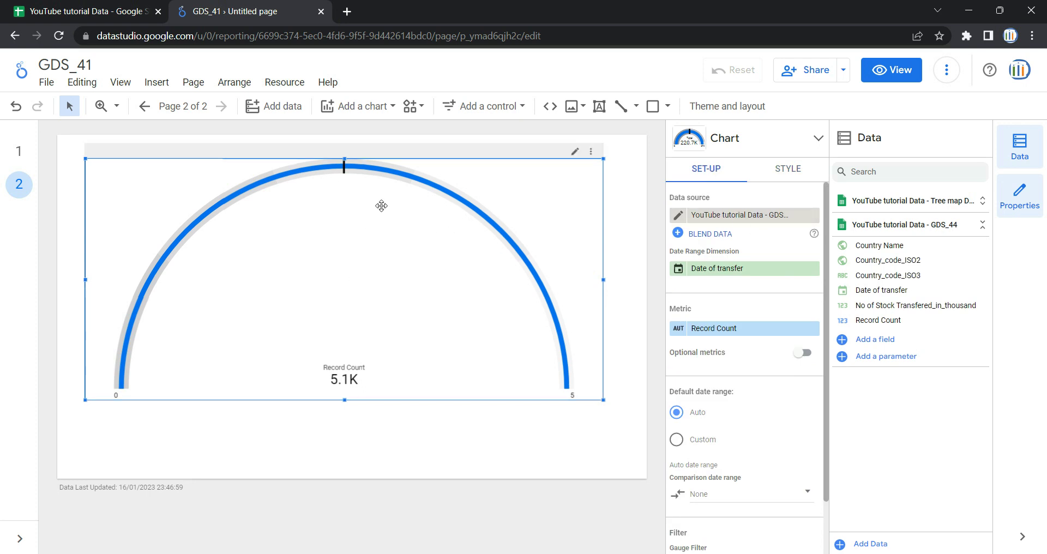
Compare the set-up of the stock gauge on page 1 with the new gauge on page 2
left_click(21, 158)
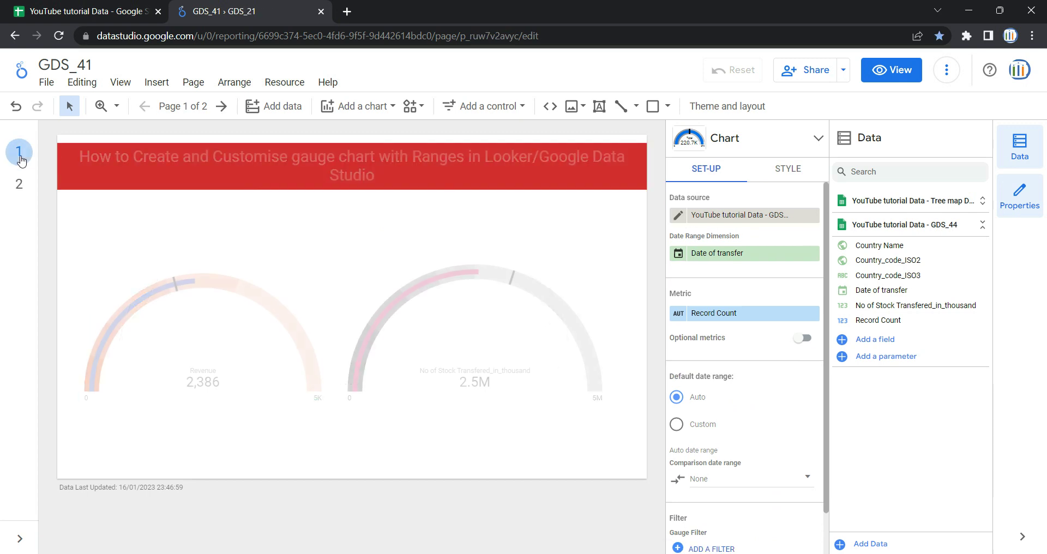
left_click(462, 307)
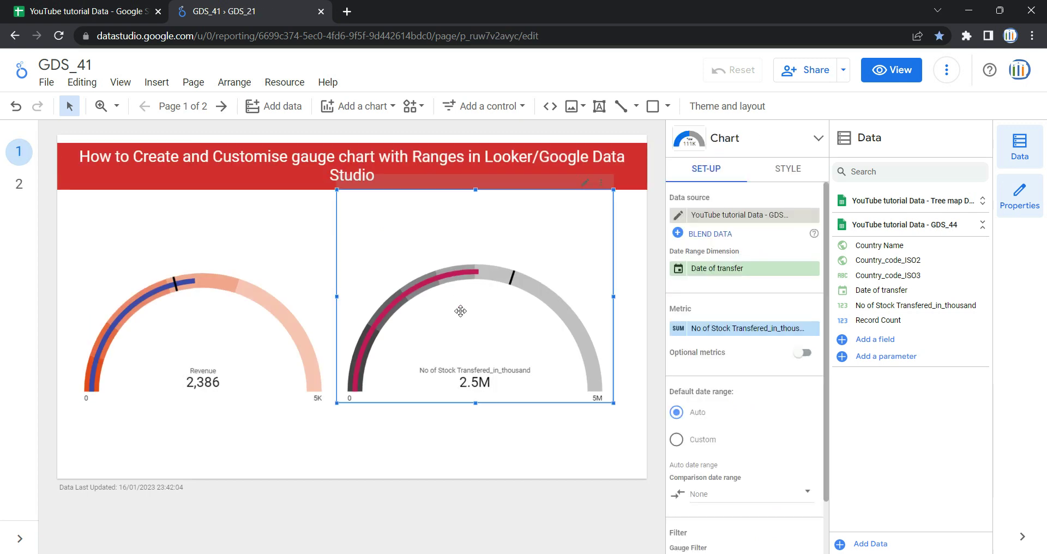
left_click(20, 184)
left_click(329, 229)
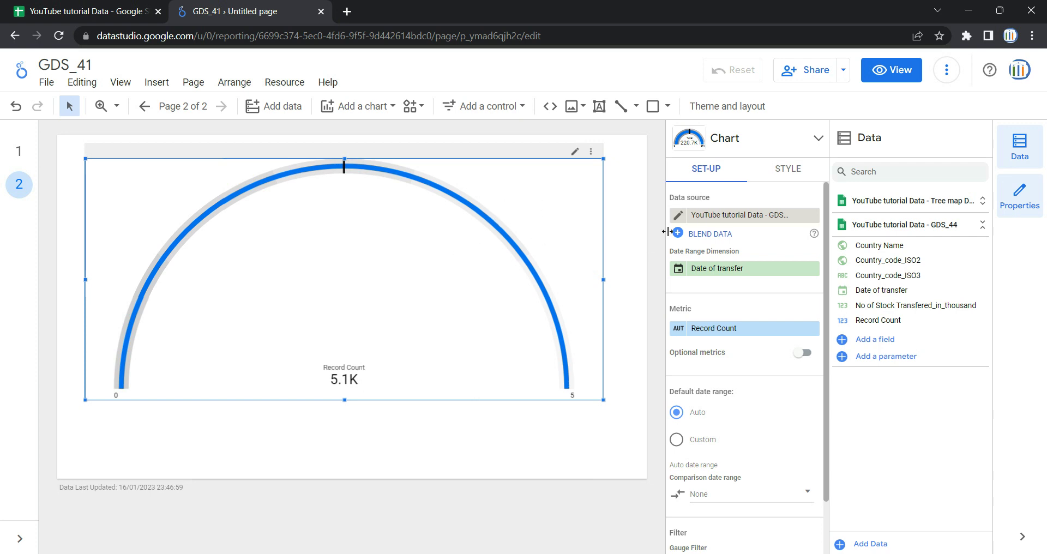
Switch to the Google Sheets source, highlight columns A to E of the GDS_44 data, and return to the report
left_click(99, 11)
left_click(314, 267)
left_click_drag(458, 144, 63, 158)
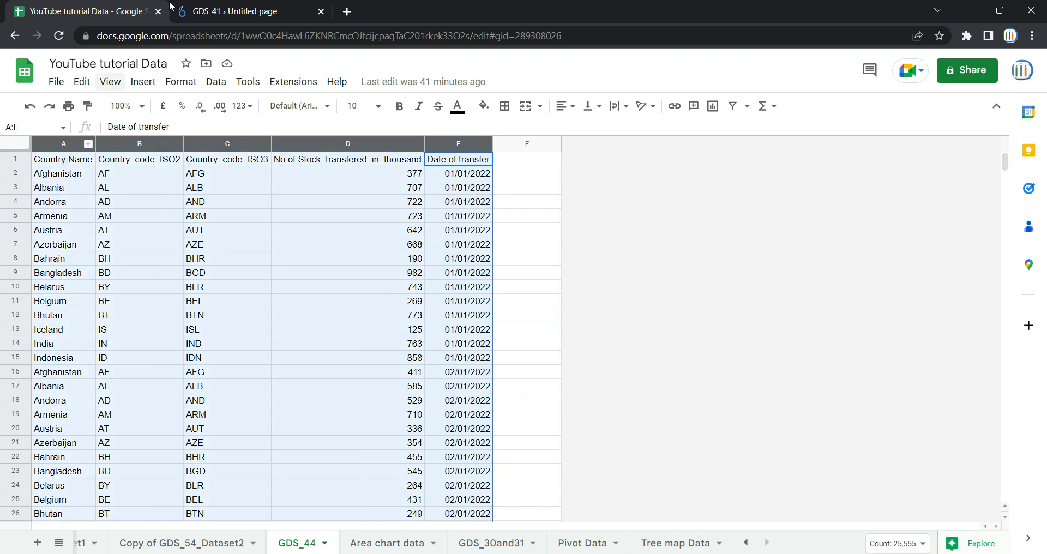
left_click(262, 11)
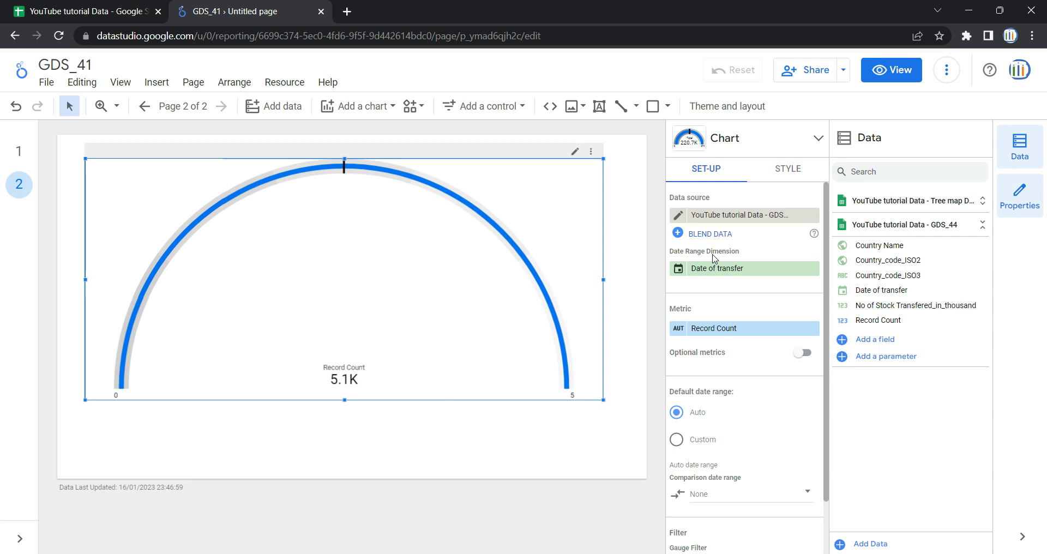
Switch to the GDS_44 sheet and examine the Date of transfer column used as the date range dimension
left_click(92, 12)
left_click(436, 181)
left_click(463, 143)
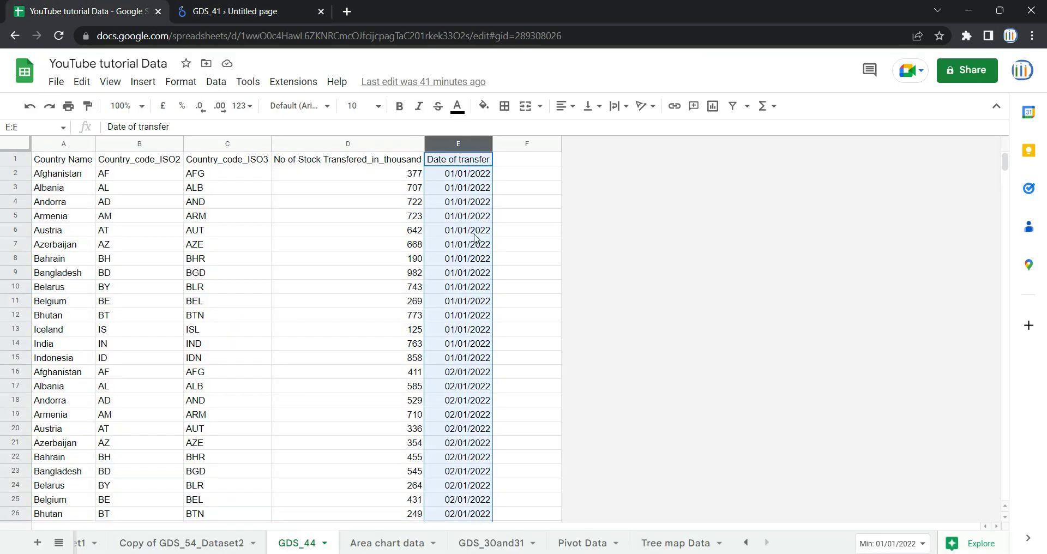
Switch back to the report and set the new gauge's metric to No of Stock Transfered_in_thousand
left_click(304, 11)
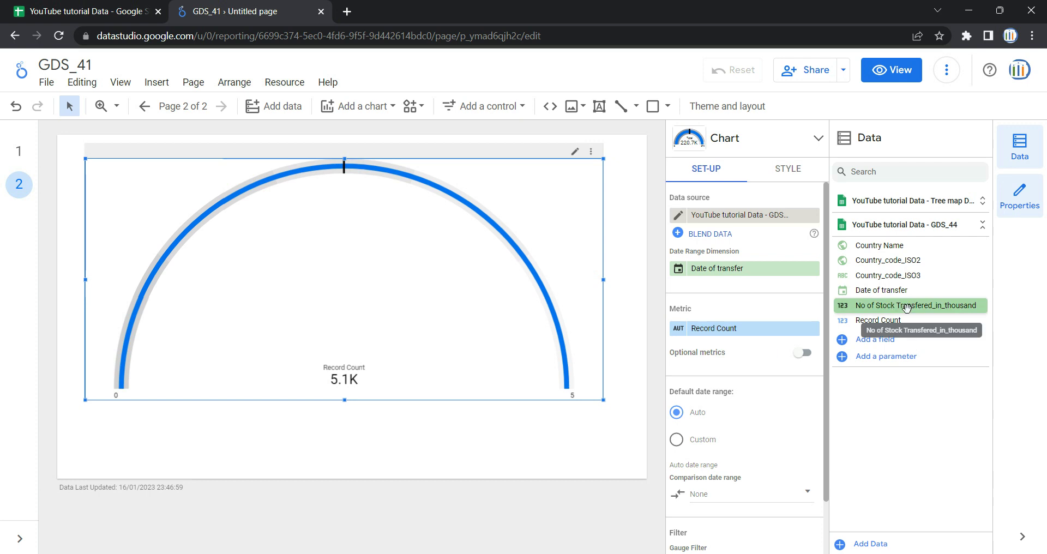
left_click(733, 329)
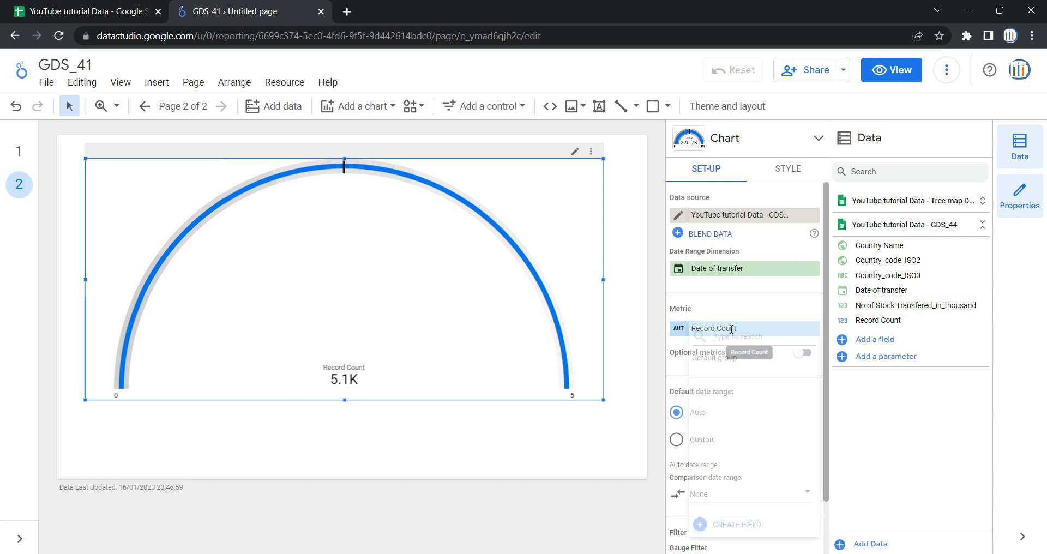
left_click(753, 453)
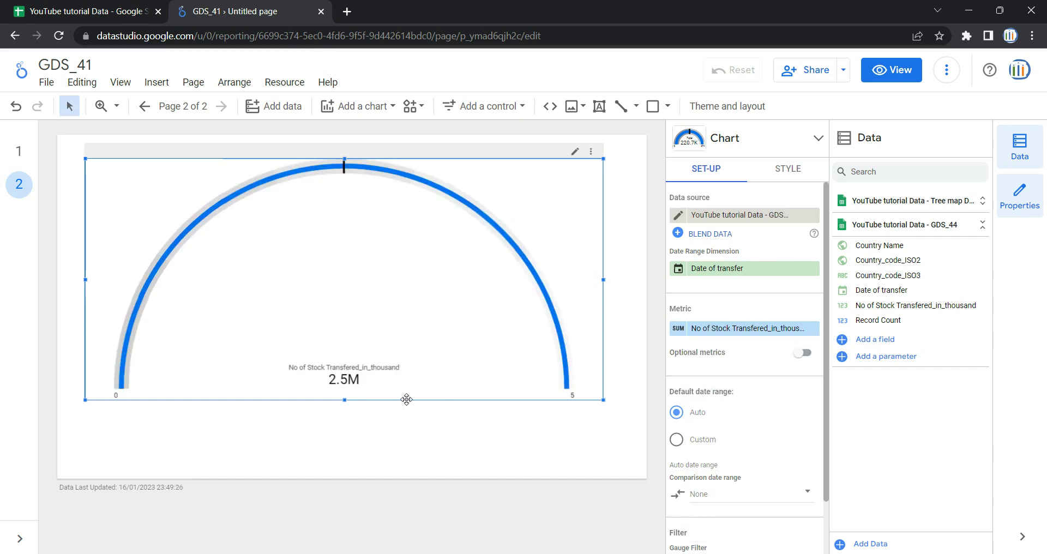
Check the finished stock gauge on page 1 and its metric for reference
left_click(19, 155)
left_click(463, 353)
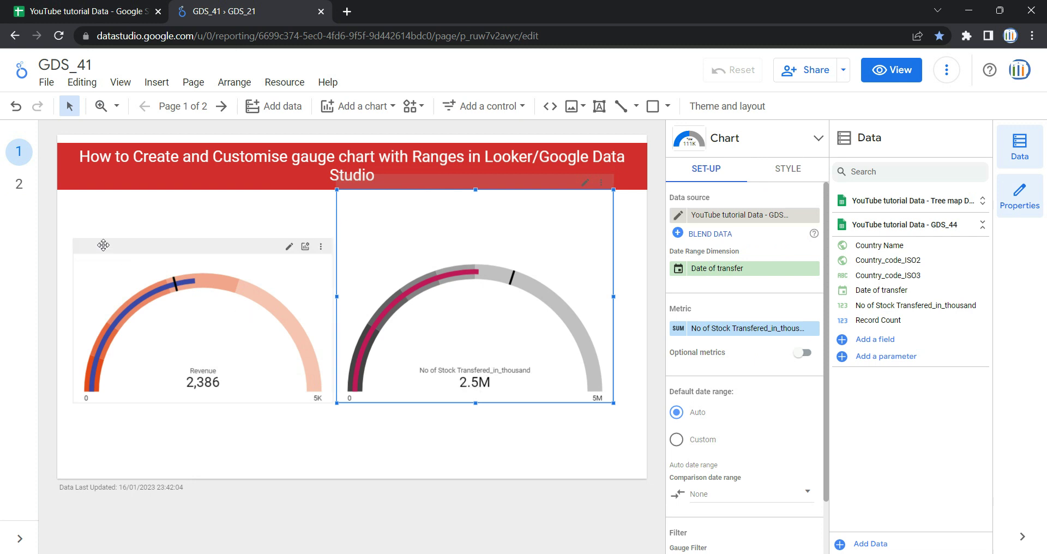
Enable optional metrics for the gauge chart on page 2
left_click(19, 183)
left_click(458, 339)
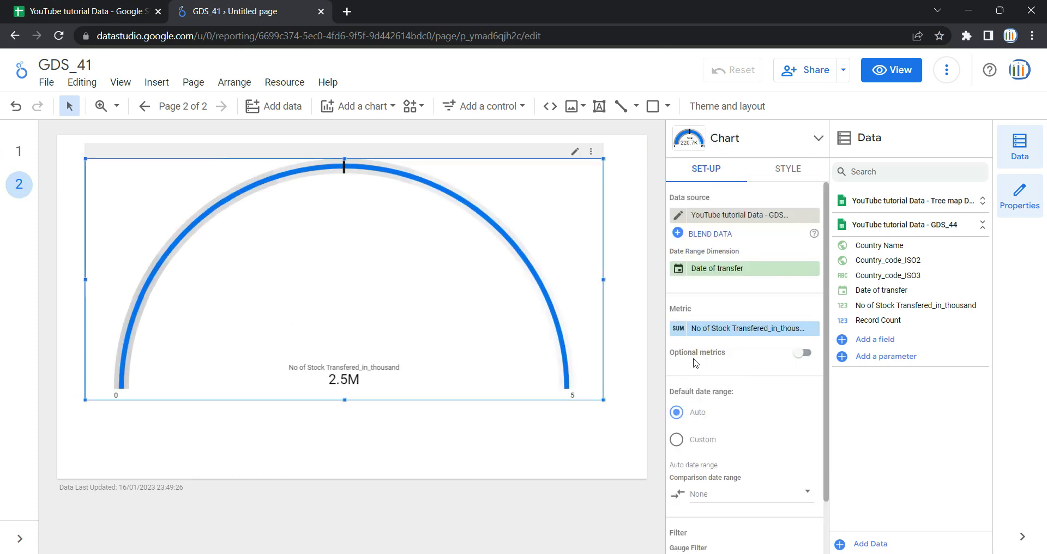
left_click(810, 353)
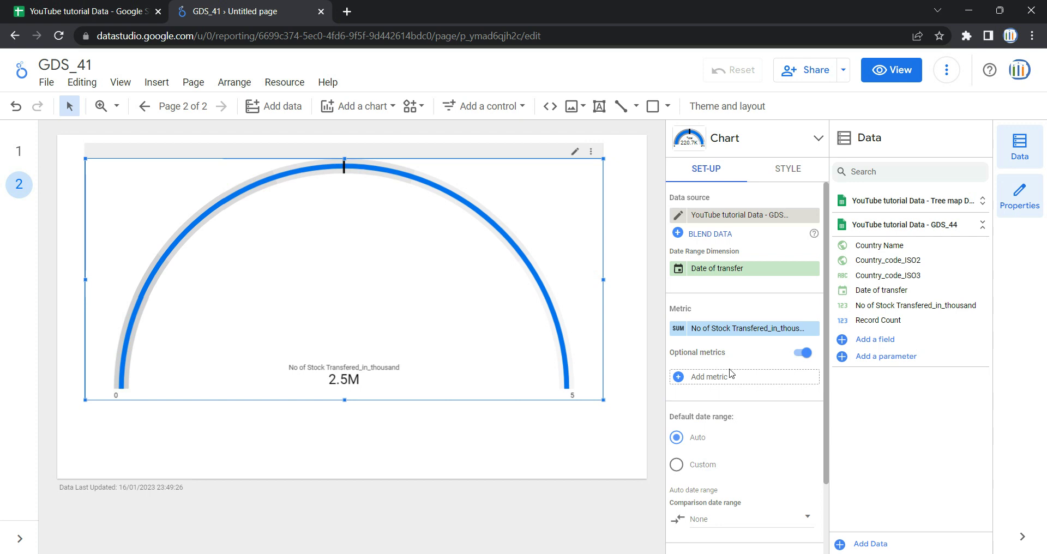
Turn off optional metrics for the gauge on page 2 and check the chart in view mode
left_click(802, 352)
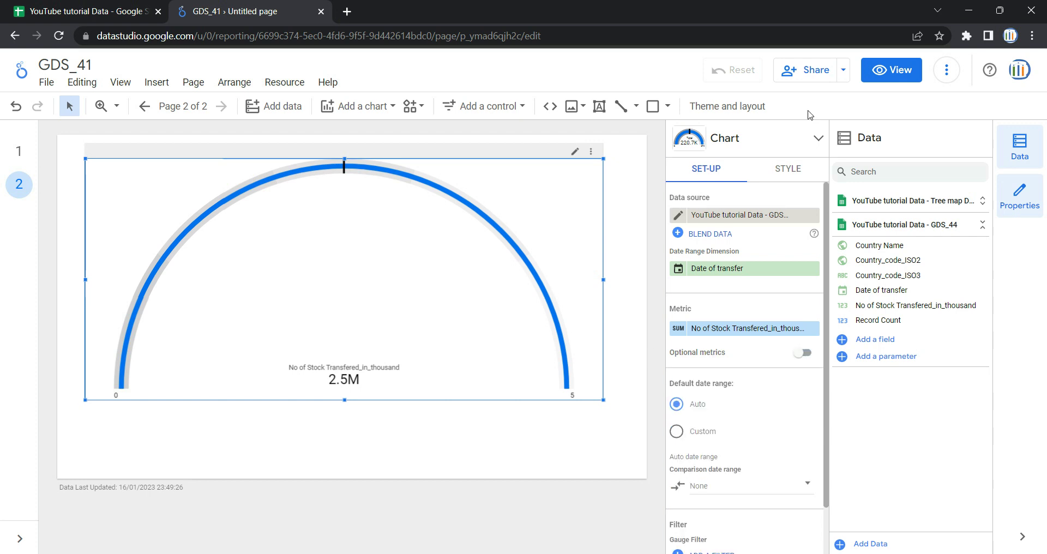
left_click(874, 70)
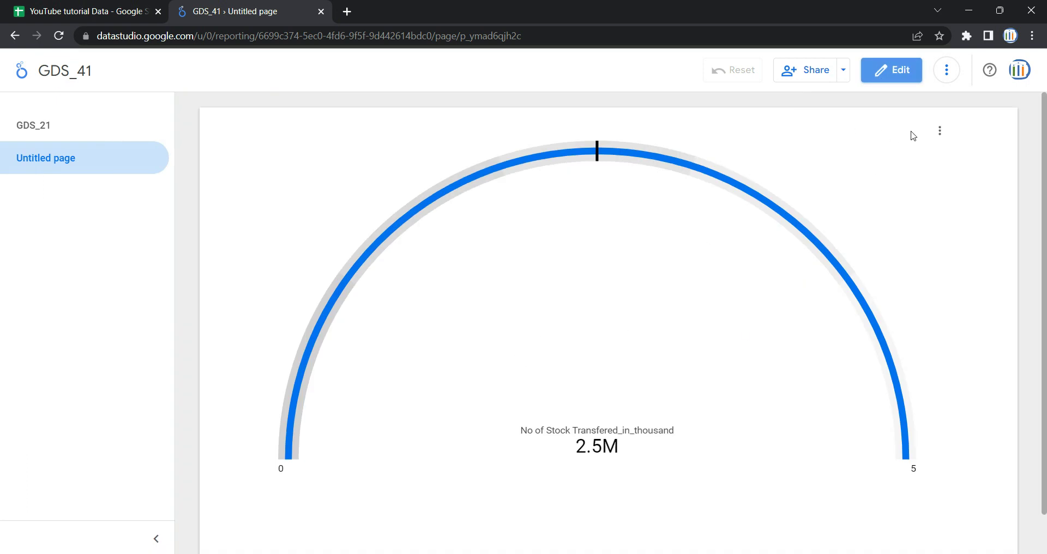
left_click(895, 78)
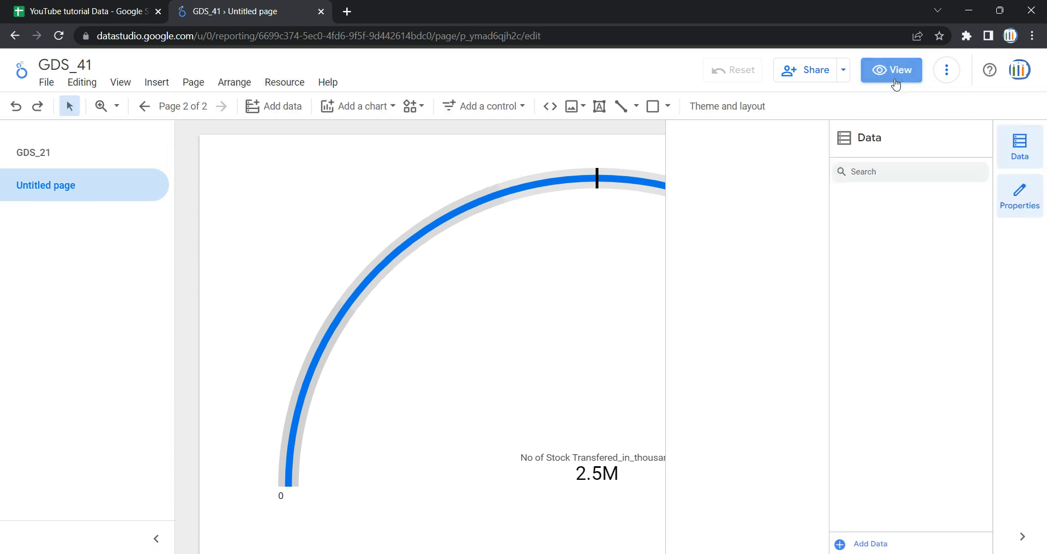
Turn on optional metrics for the gauge on page 2 and add Country Name as the optional metric
left_click(489, 312)
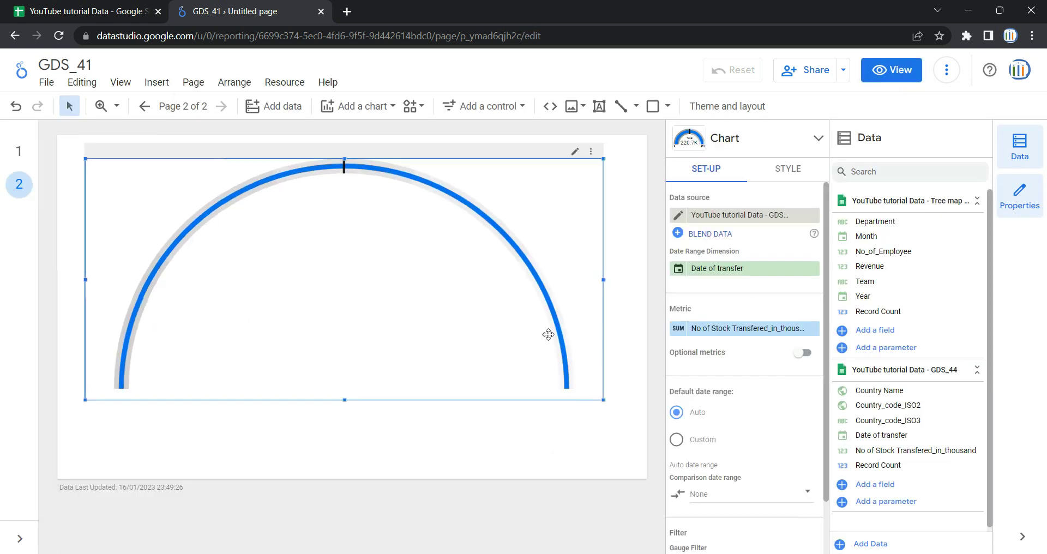
scroll(748, 311, "down", 2)
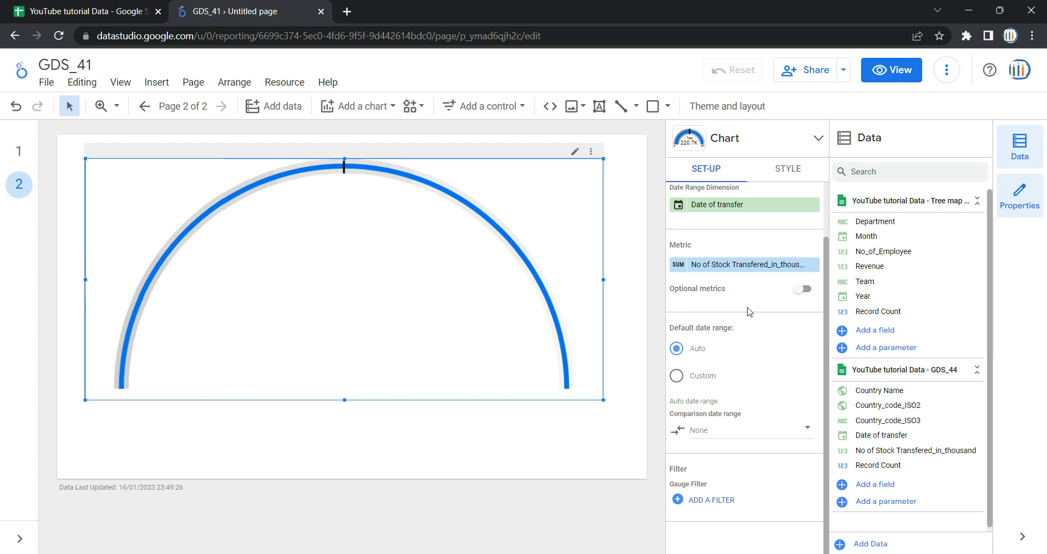
left_click(802, 289)
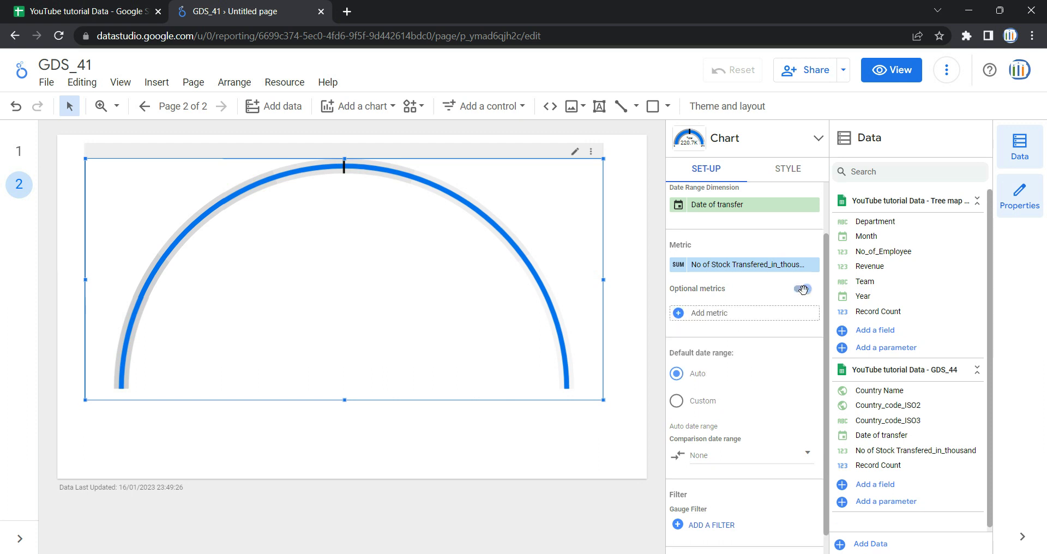
left_click(769, 315)
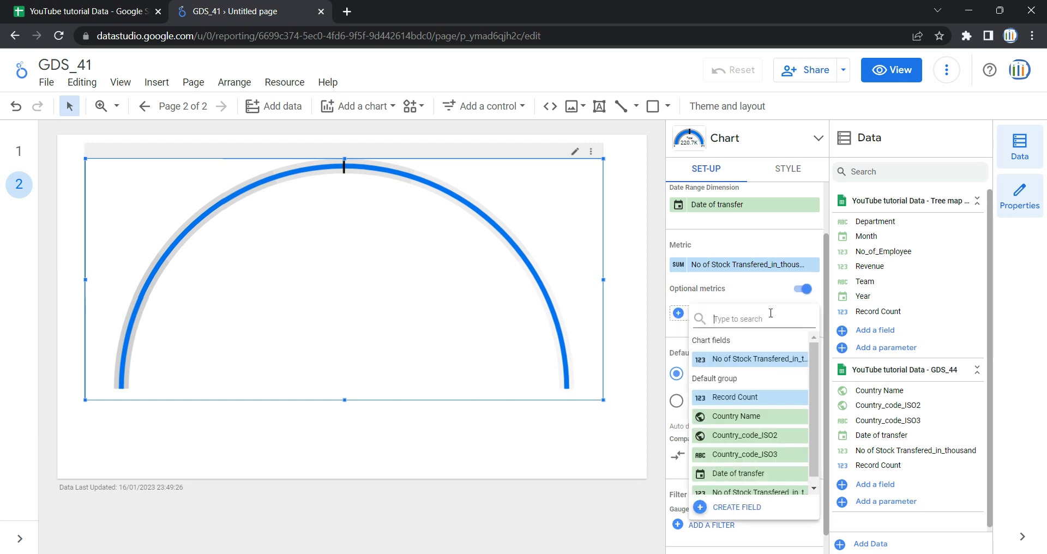
left_click(752, 426)
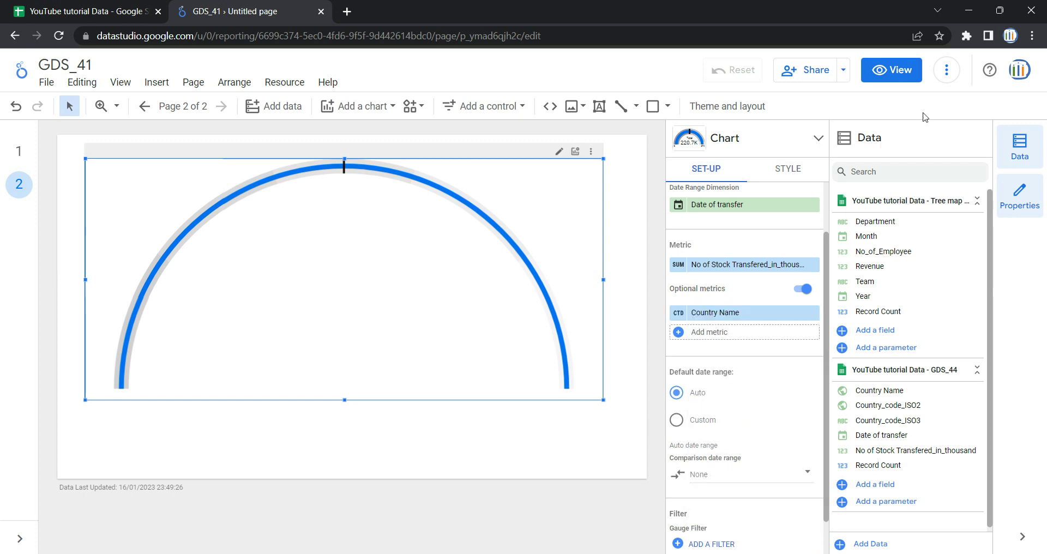
Preview the report in view mode and switch the gauge's displayed metric to Country Name
left_click(914, 80)
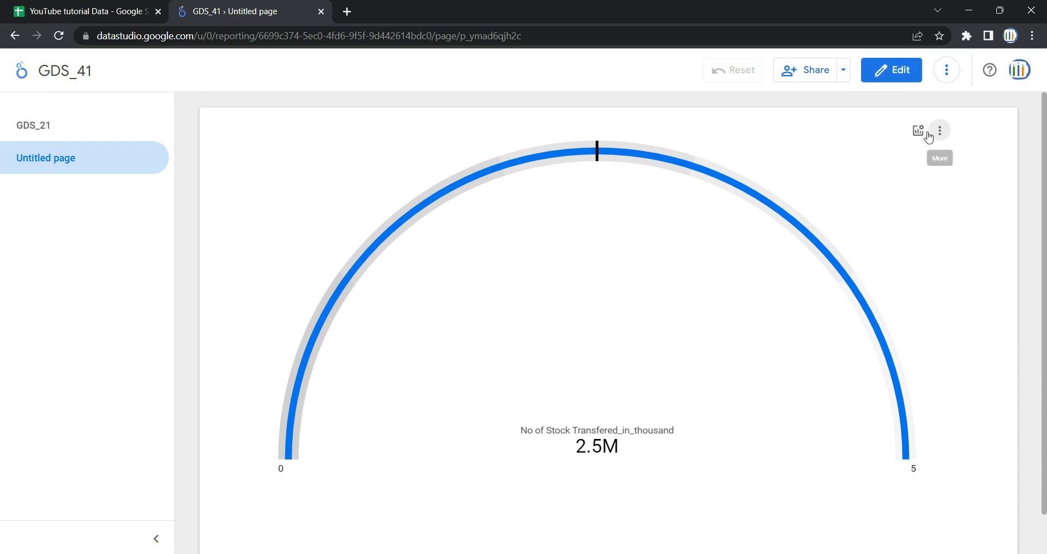
left_click(919, 132)
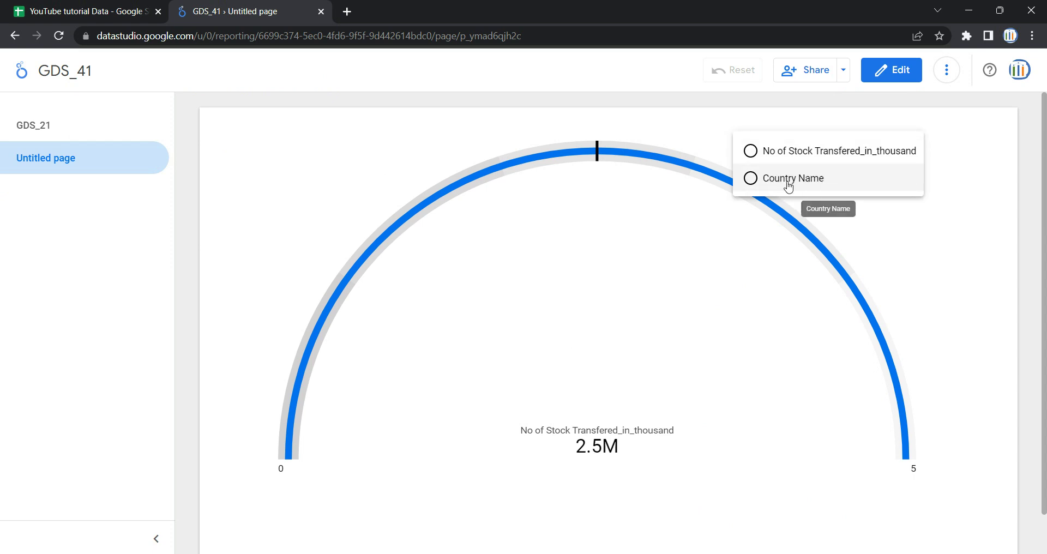
left_click(787, 186)
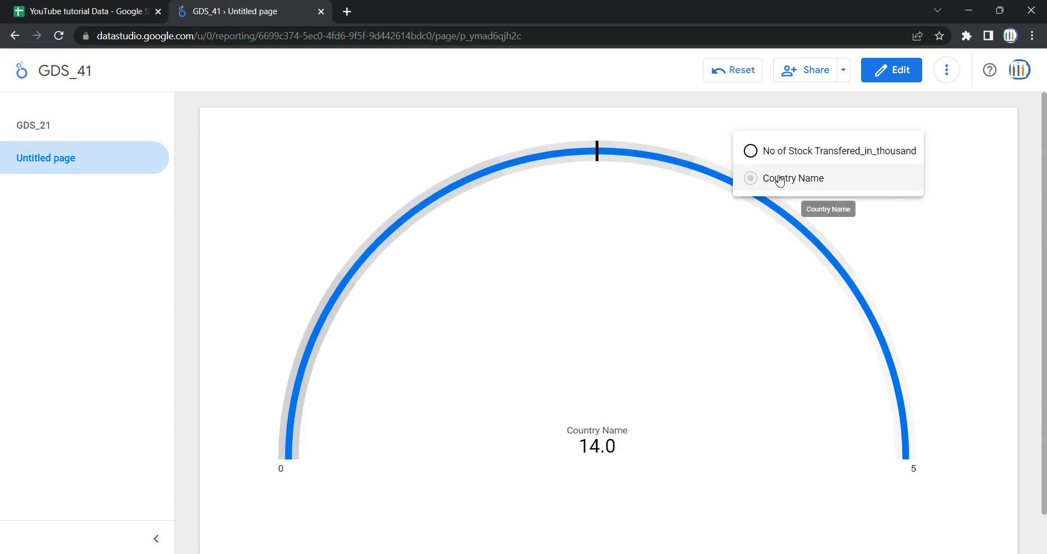
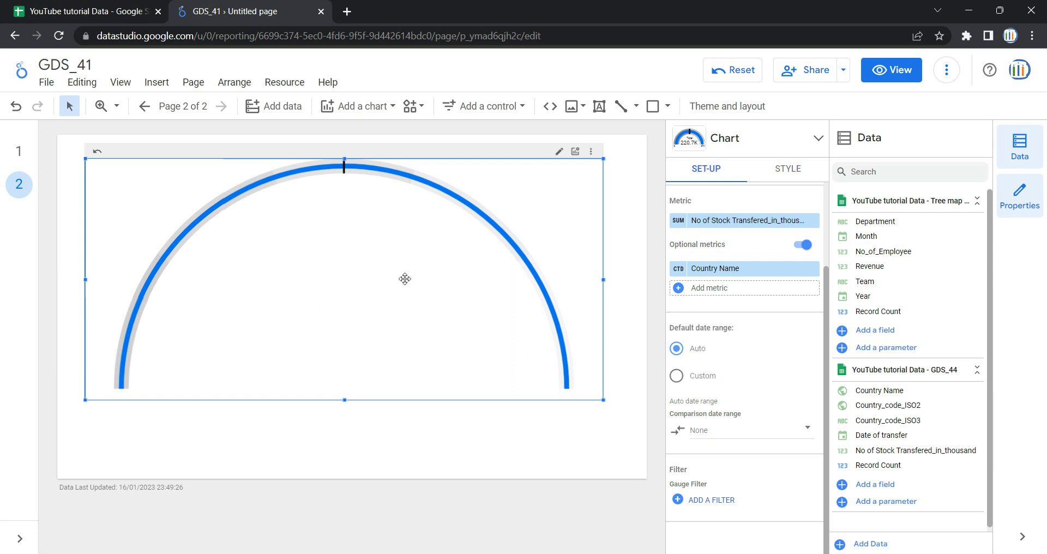
Check the Date of transfer column in the GDS_44 sheet and return to the report
left_click(136, 9)
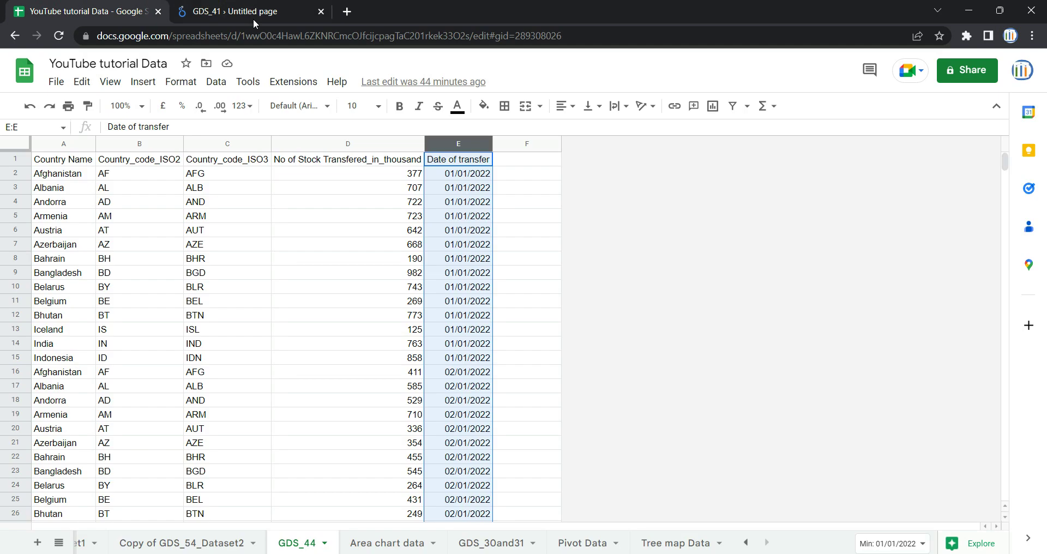
left_click(467, 202)
left_click(458, 150)
left_click(256, 11)
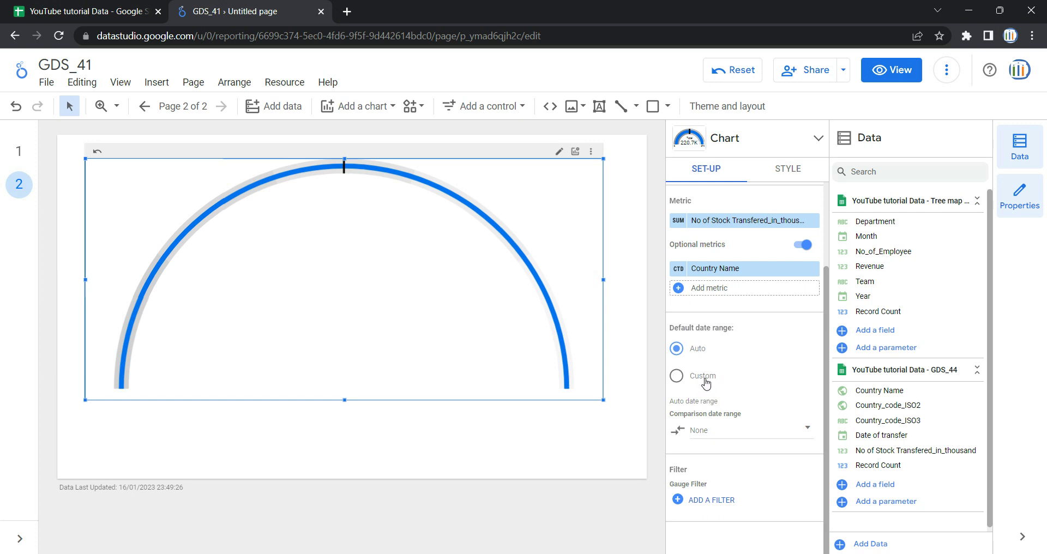
Browse the preset periods of a custom default date range for the gauge and set the range back to Auto
left_click(677, 376)
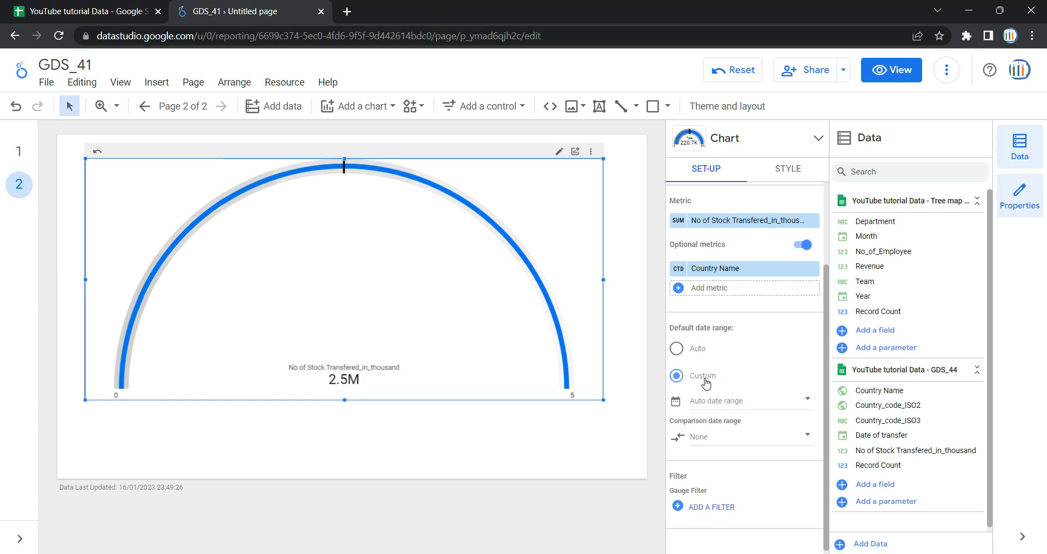
left_click(736, 403)
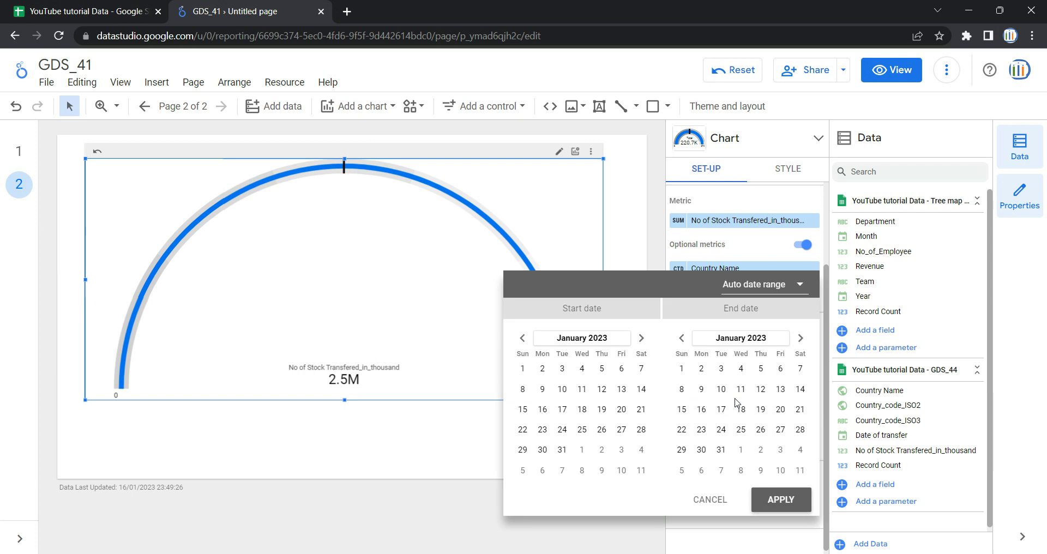
left_click(759, 296)
left_click(738, 285)
left_click(766, 286)
scroll(776, 267, "up", 5)
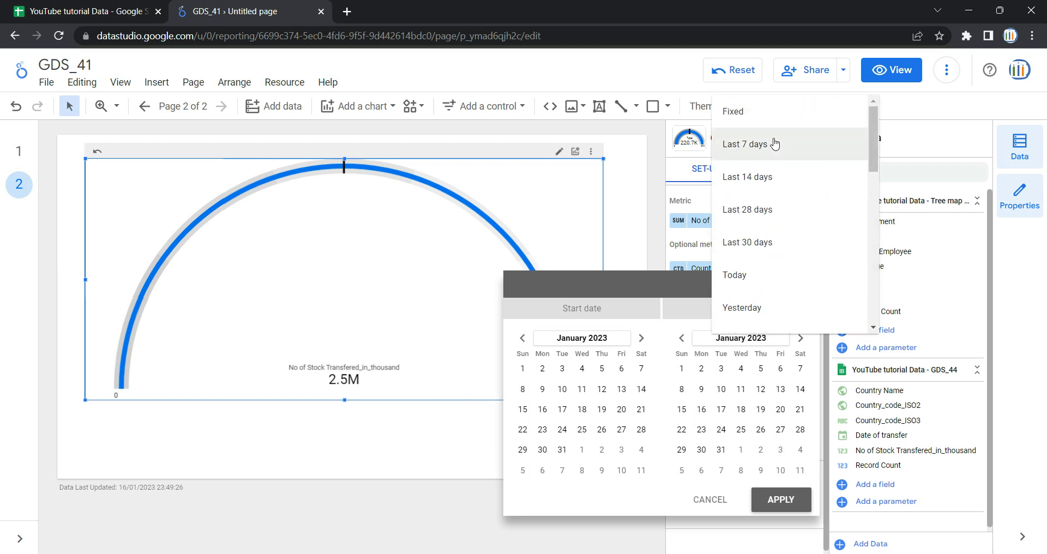
scroll(777, 180, "down", 8)
scroll(778, 237, "up", 5)
scroll(778, 240, "up", 3)
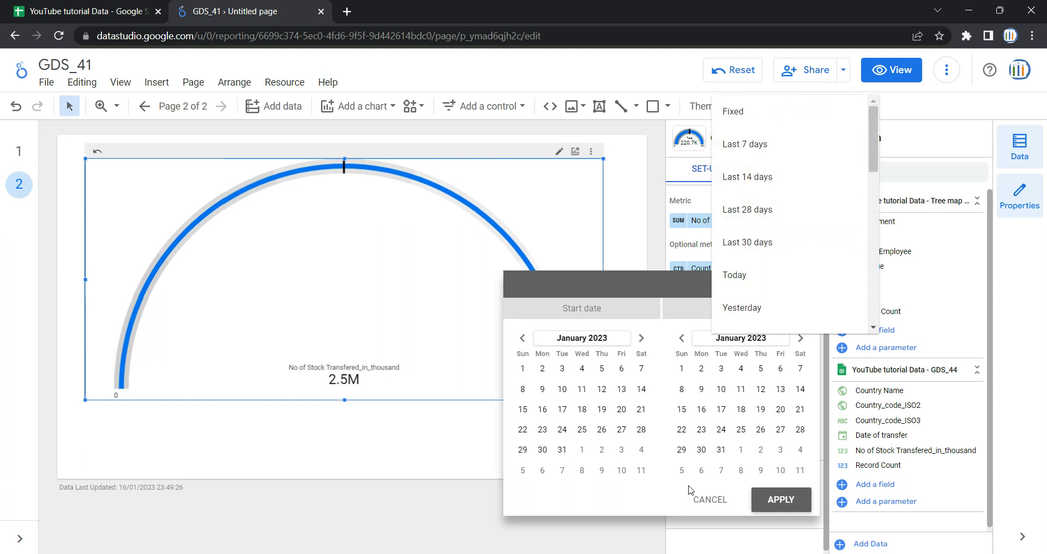
left_click(707, 505)
left_click(707, 505)
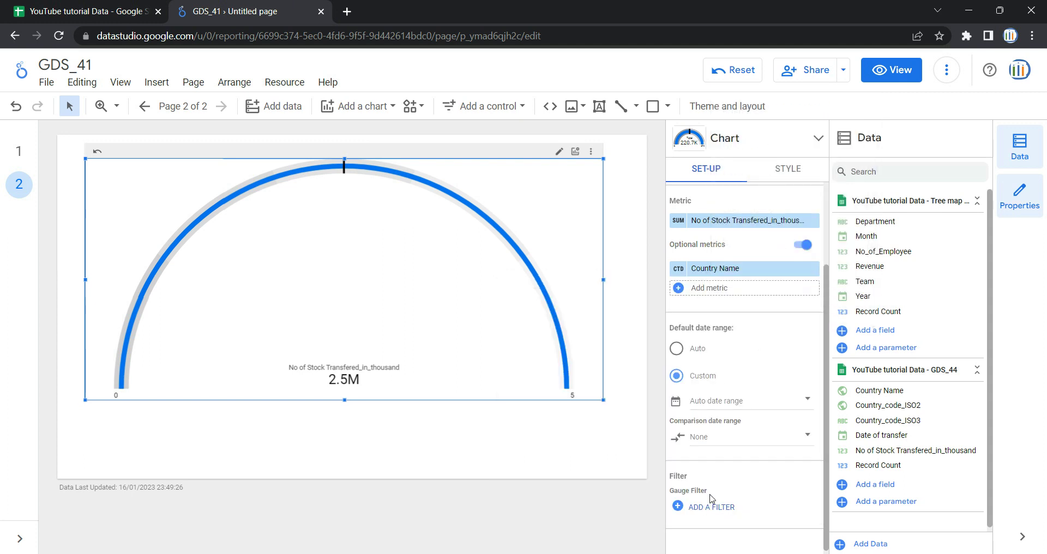
left_click(703, 357)
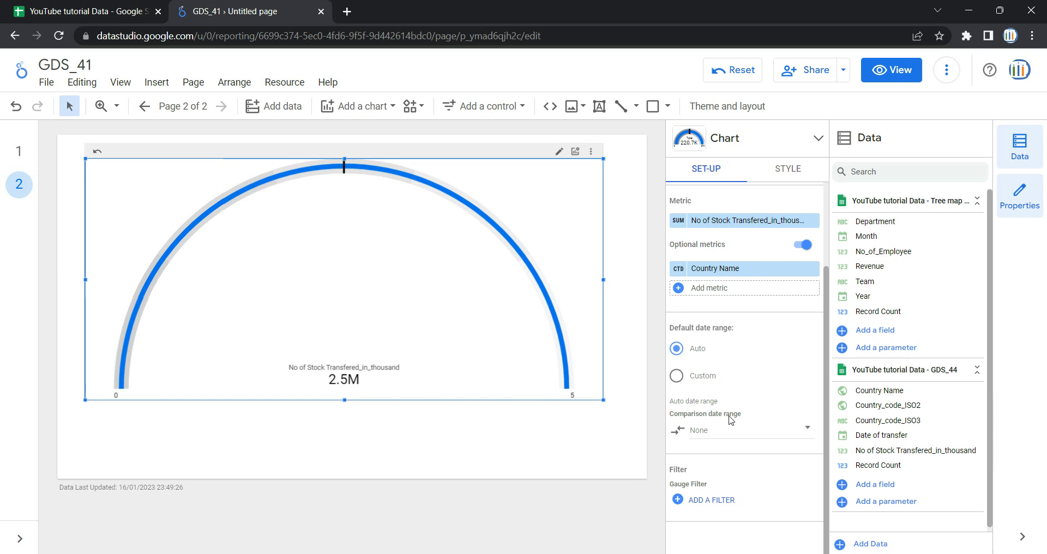
Examine the comparison date range options for the gauge and leave them without applying a change
left_click(784, 433)
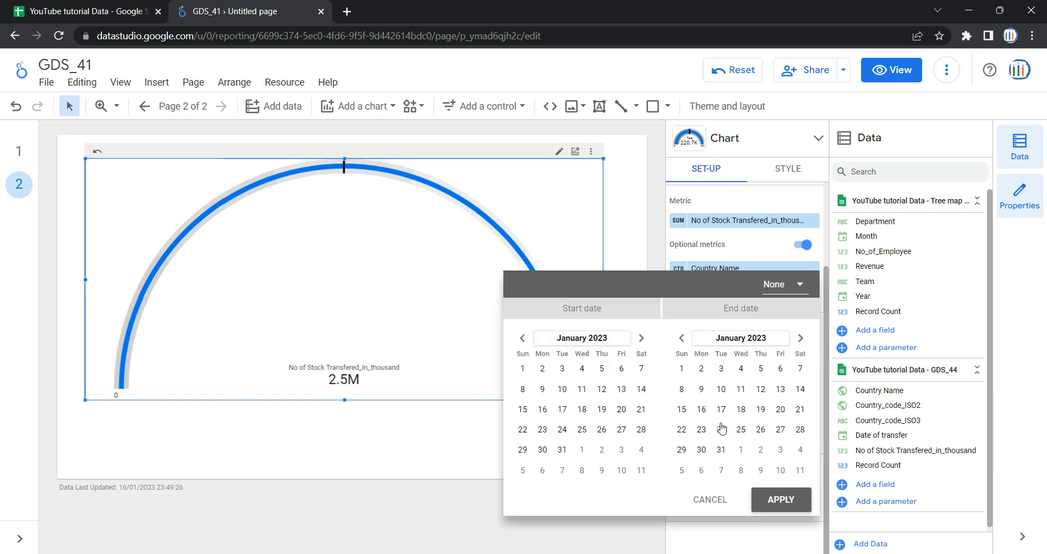
left_click(785, 295)
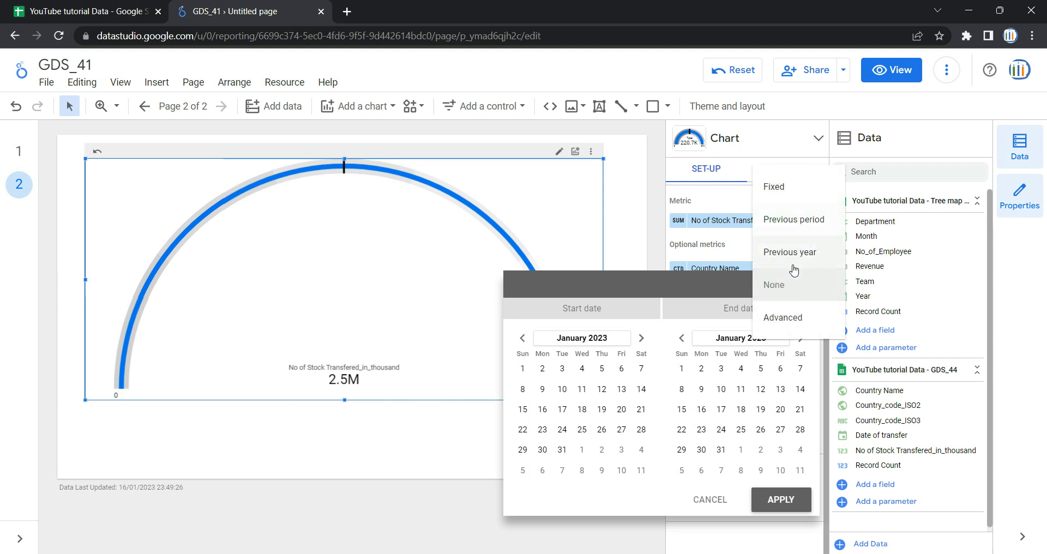
left_click(479, 433)
left_click(479, 434)
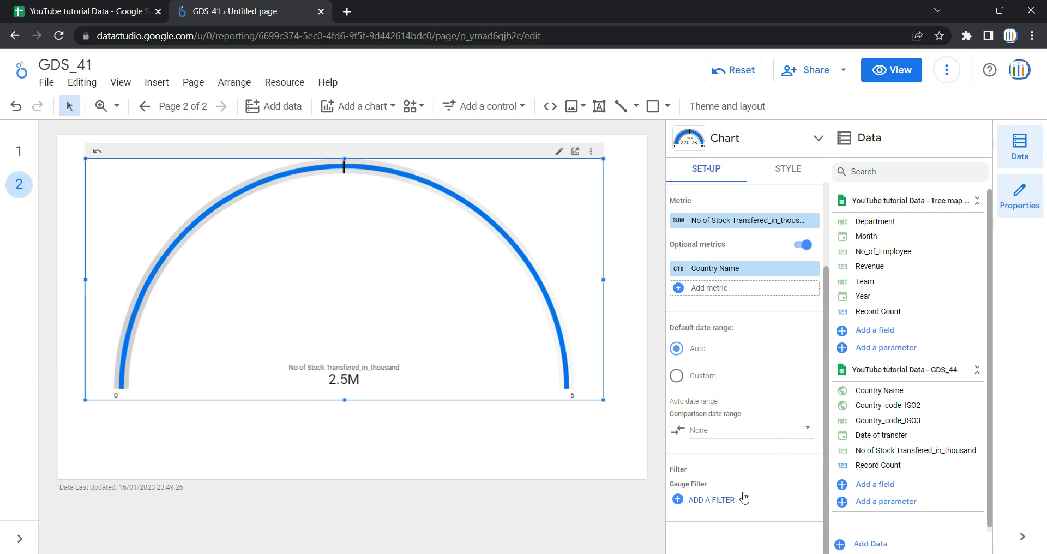
Try a new gauge filter on the GDS_44 data excluding Country Name with the Starts with condition, and discard it unsaved
left_click(709, 502)
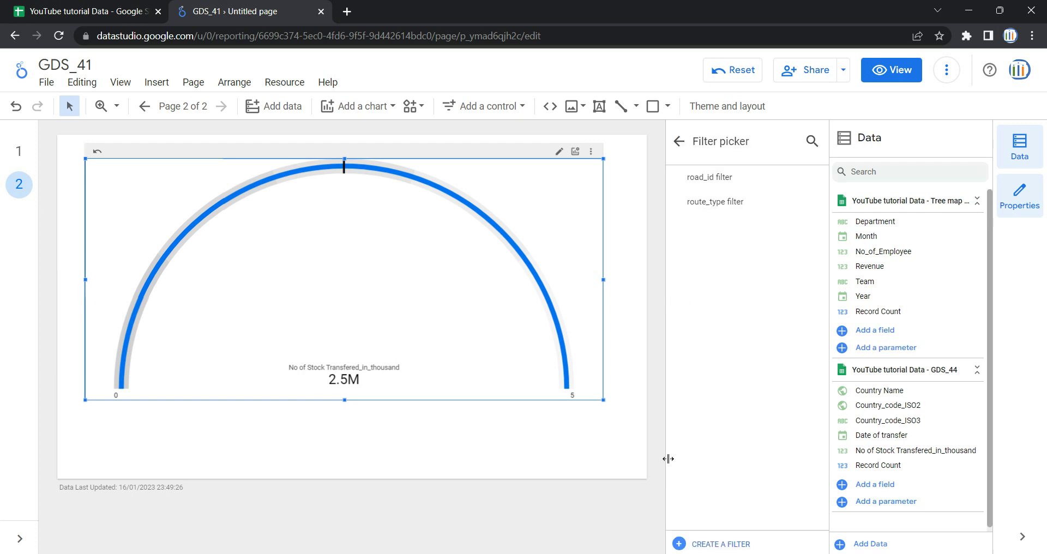
left_click(721, 544)
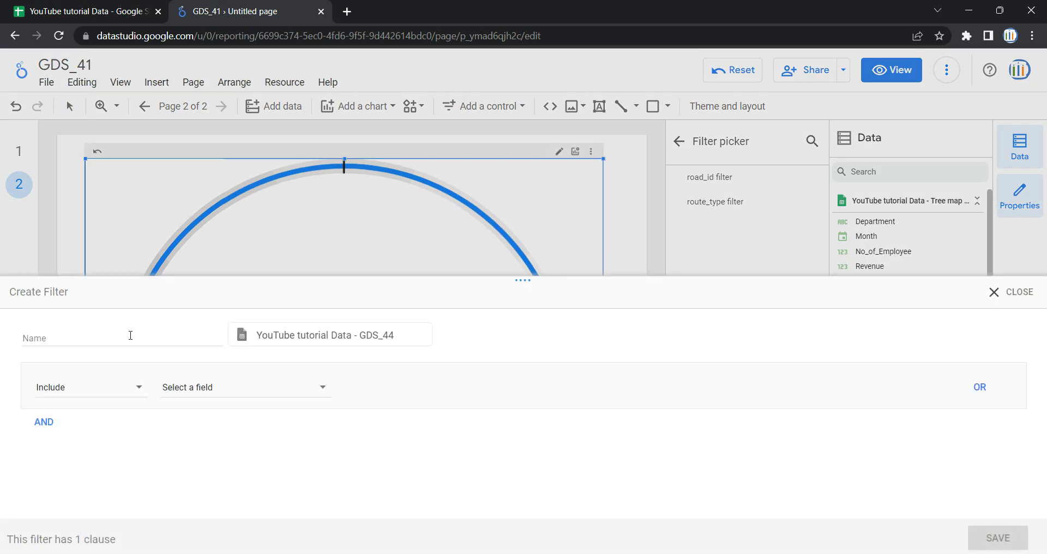
left_click(158, 329)
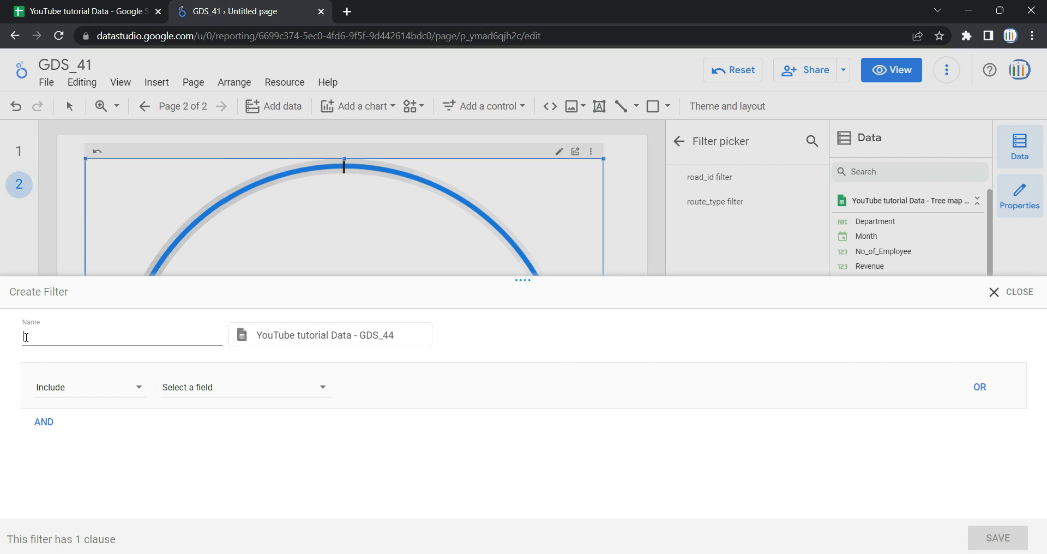
left_click(119, 387)
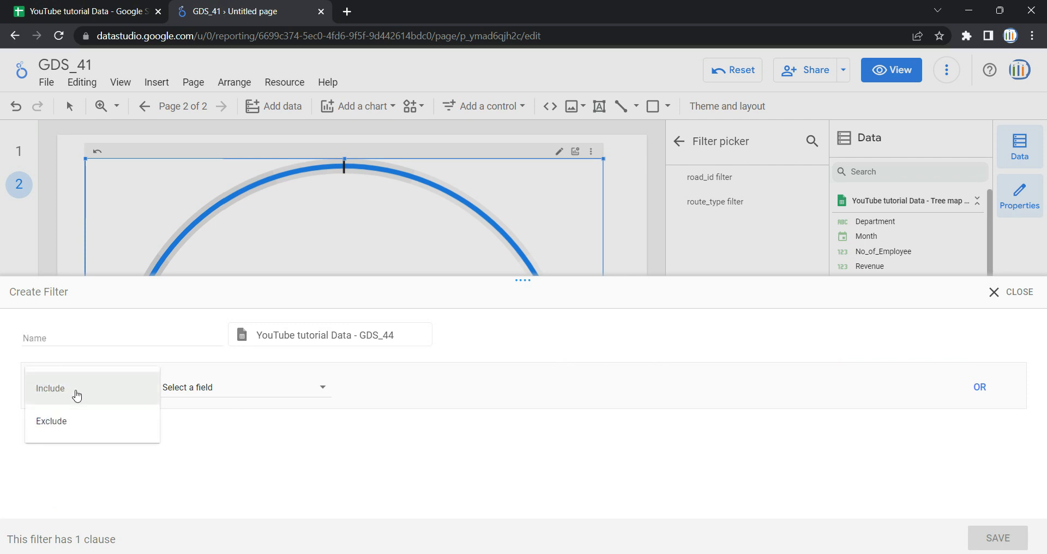
left_click(75, 424)
left_click(238, 395)
left_click(238, 375)
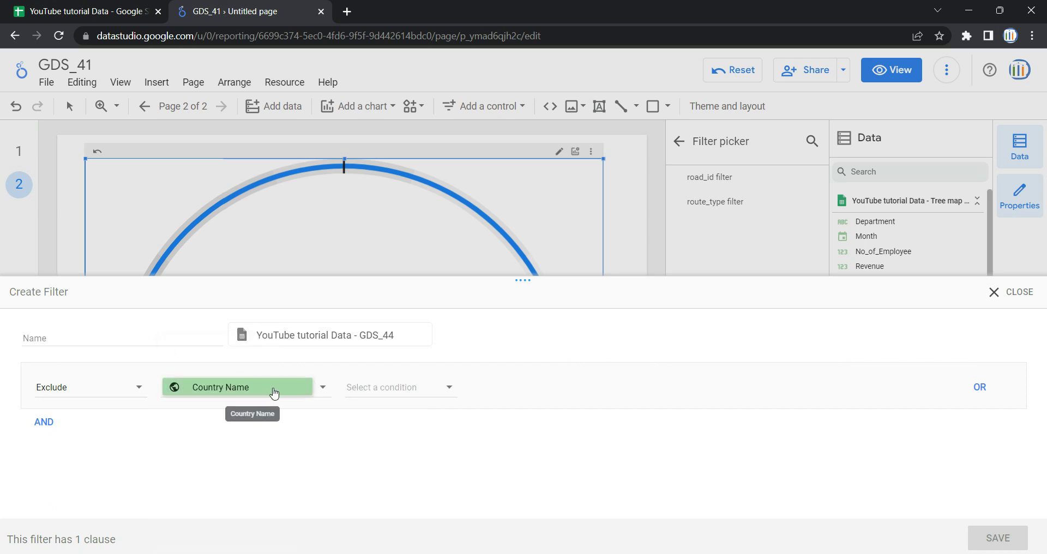
left_click(403, 396)
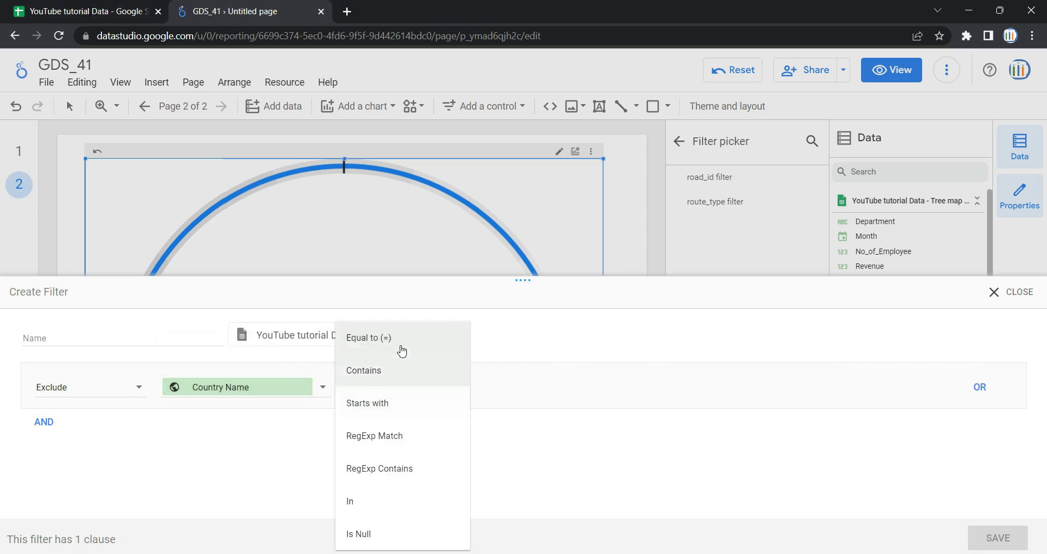
left_click(398, 401)
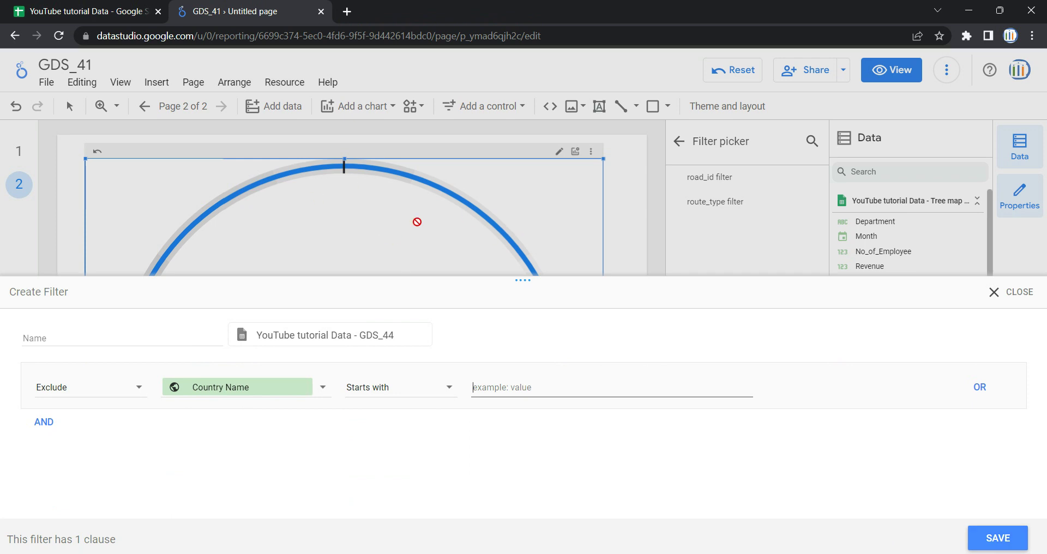
left_click(994, 291)
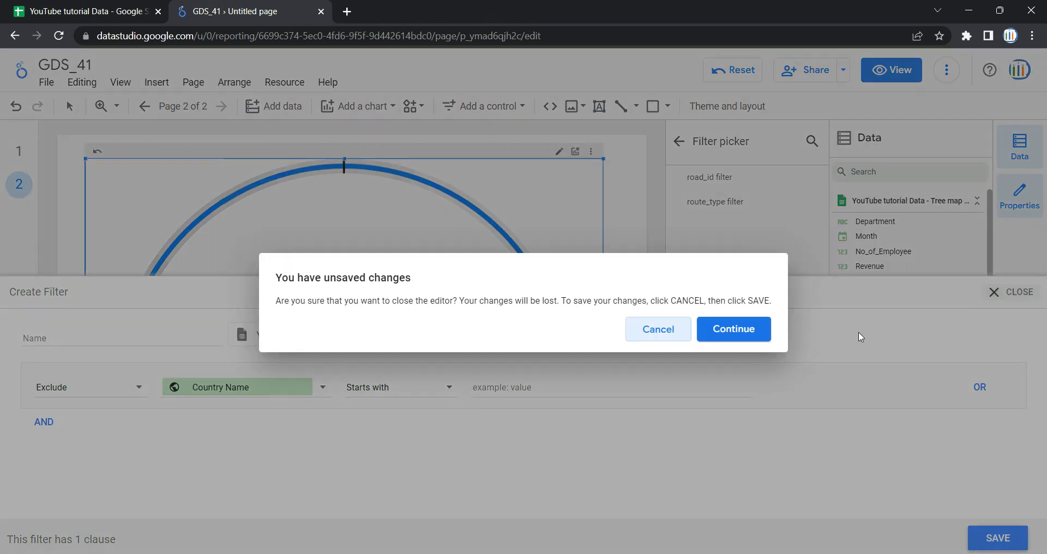
left_click(741, 327)
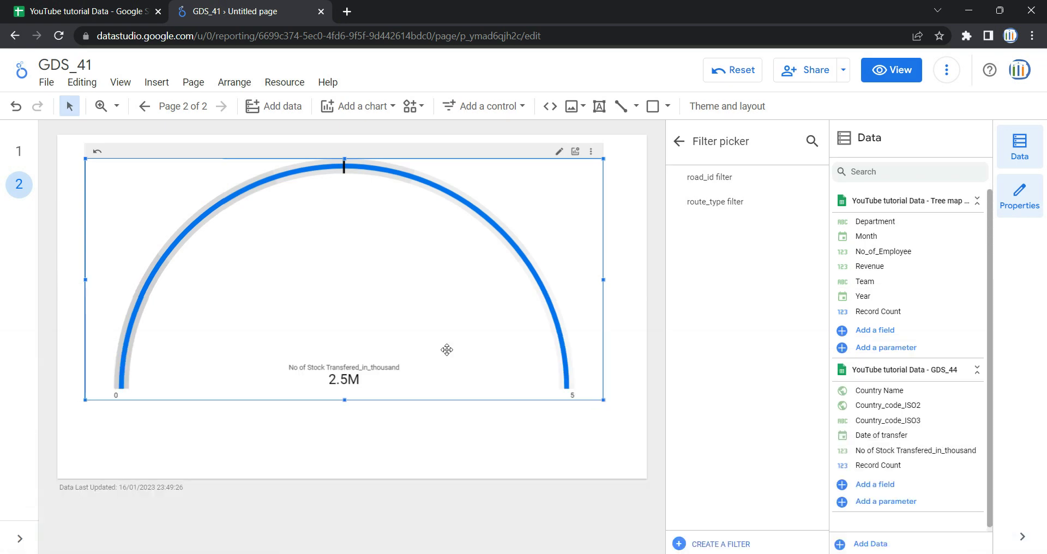
left_click(679, 141)
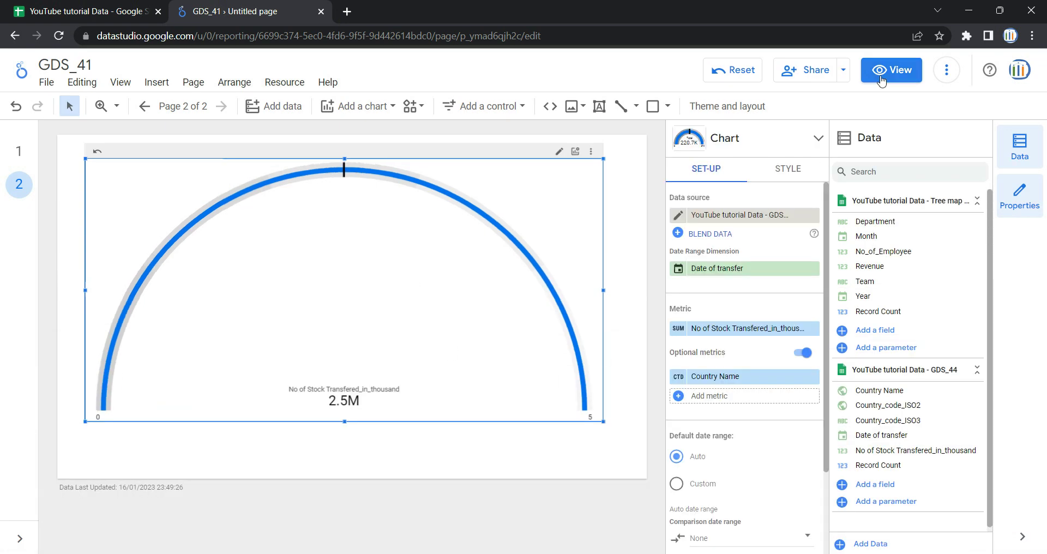
Preview the report in view mode and compare the new gauge with the finished gauges on the GDS_21 page
left_click(880, 79)
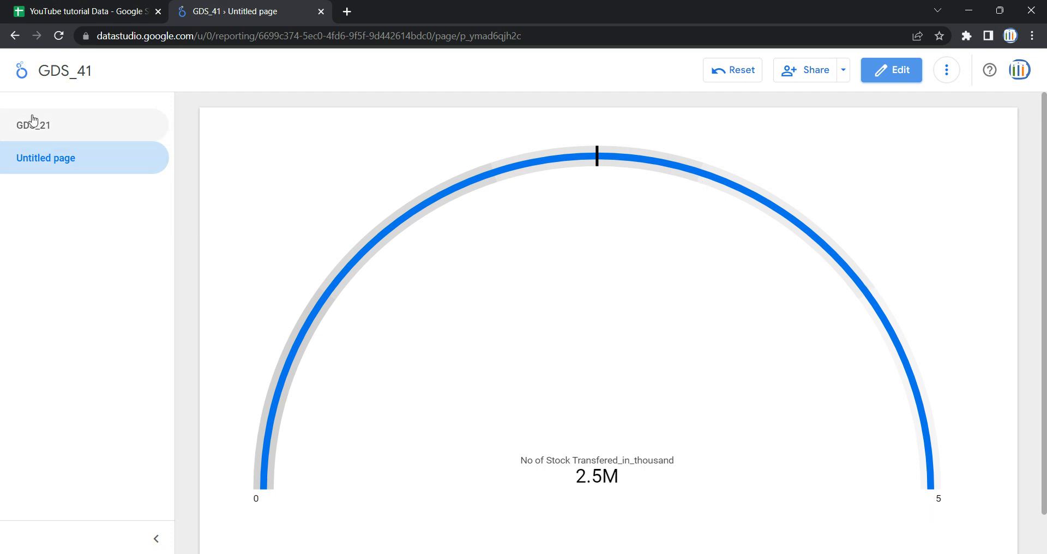
left_click(55, 130)
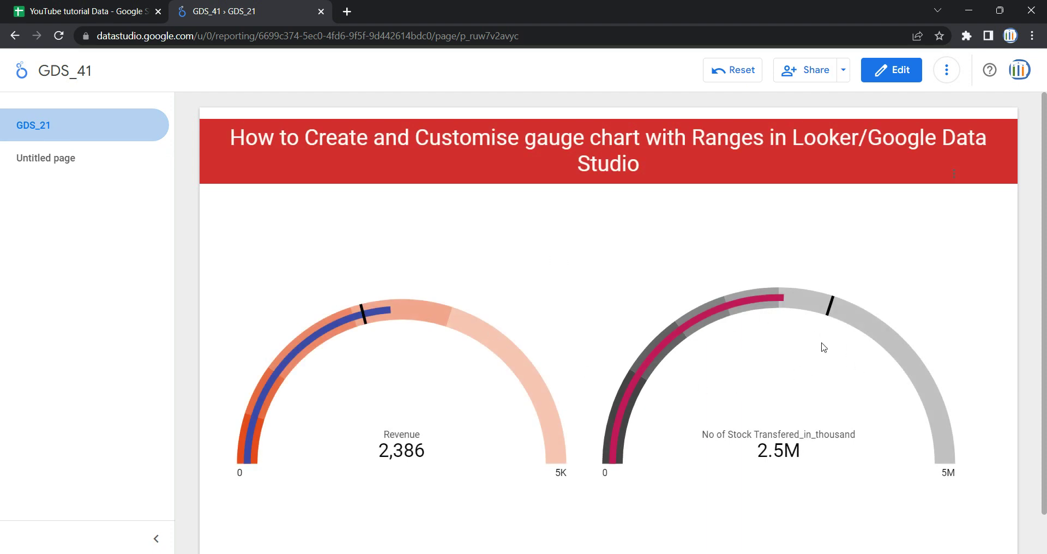
Recheck the gauges on the Untitled page and GDS_21, and reopen the new gauge's style settings in edit mode
left_click(119, 151)
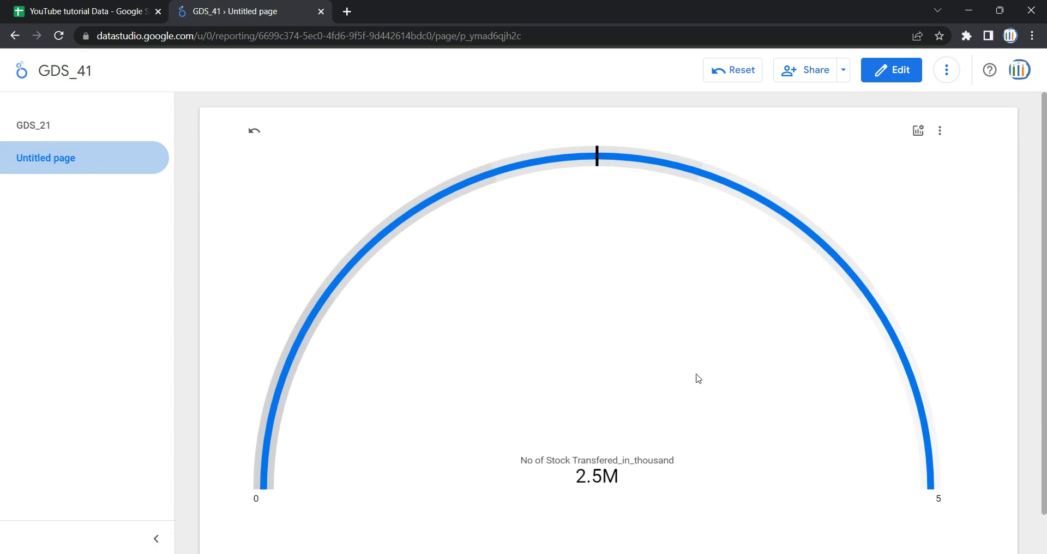
left_click(64, 124)
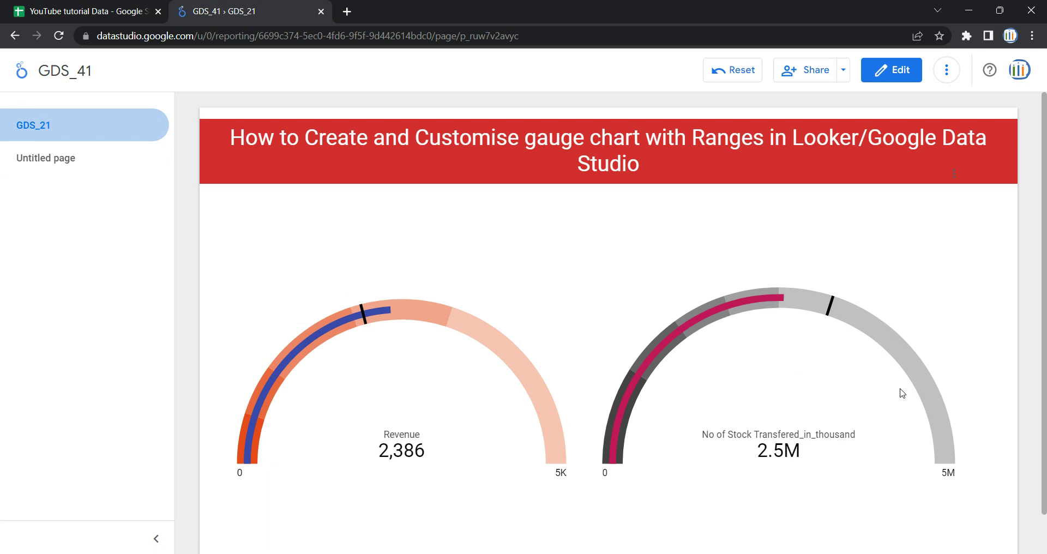
key("alt+Left")
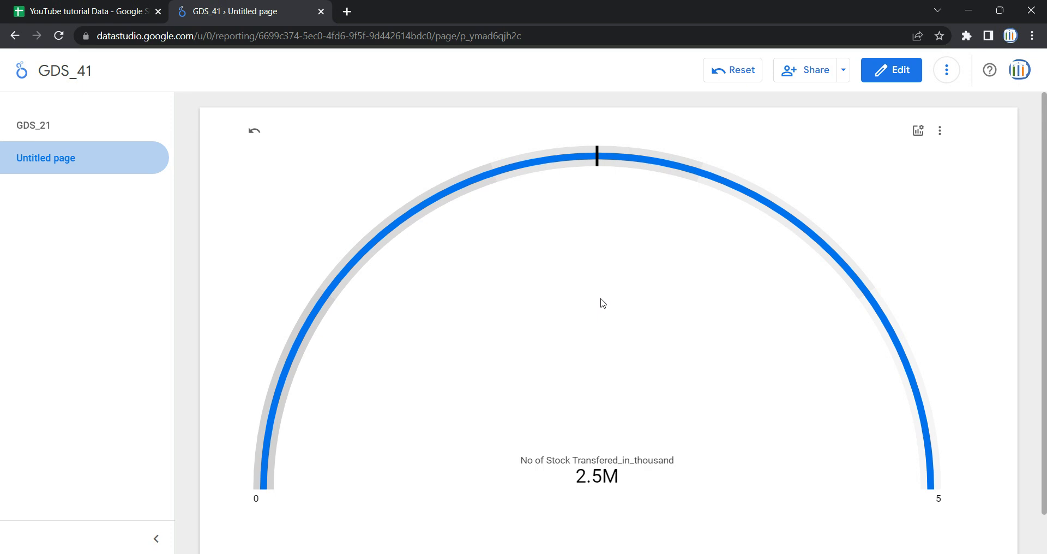
left_click(889, 75)
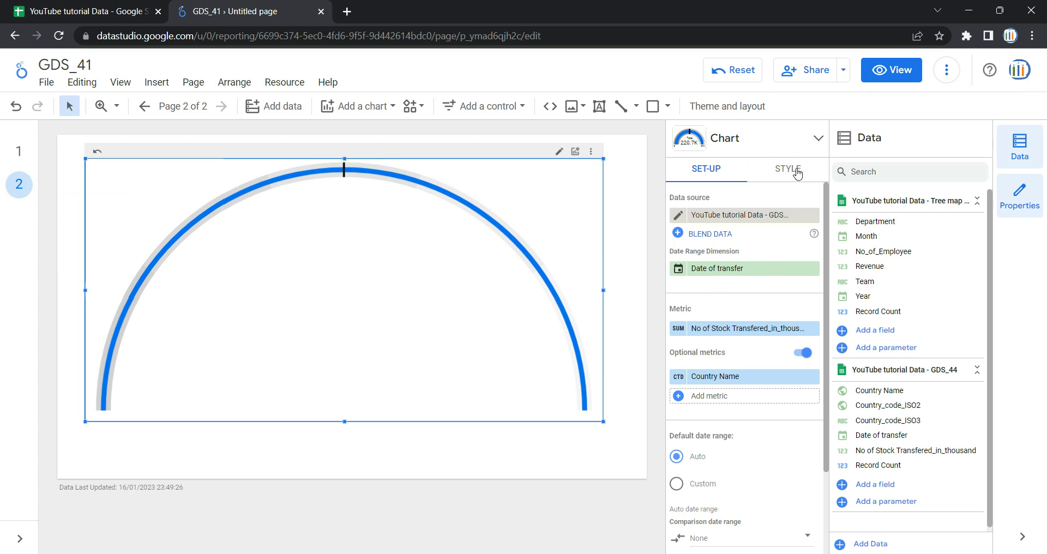
left_click(796, 170)
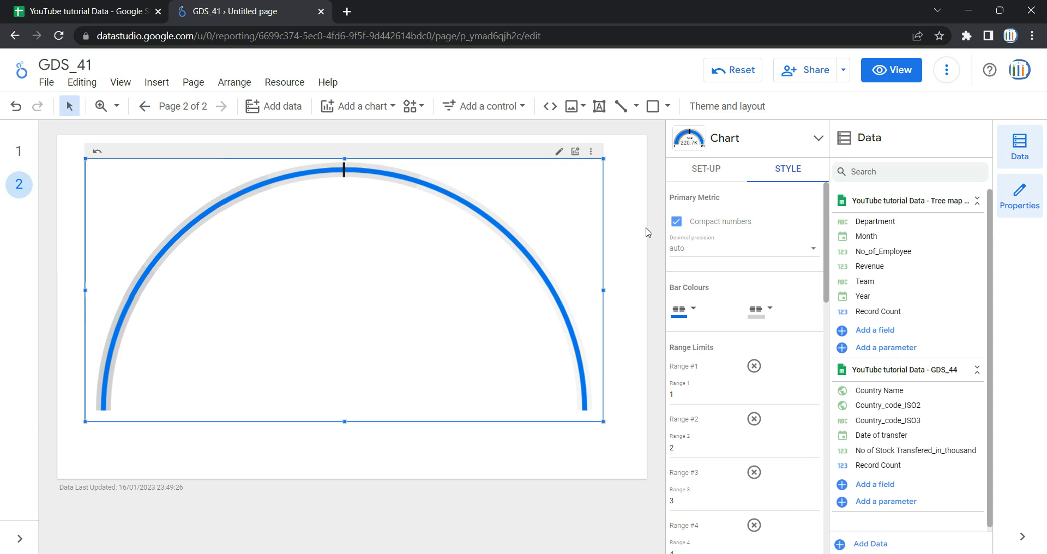
Try showing the gauge's primary metric without compact numbers, and restore compact numbers
left_click(701, 224)
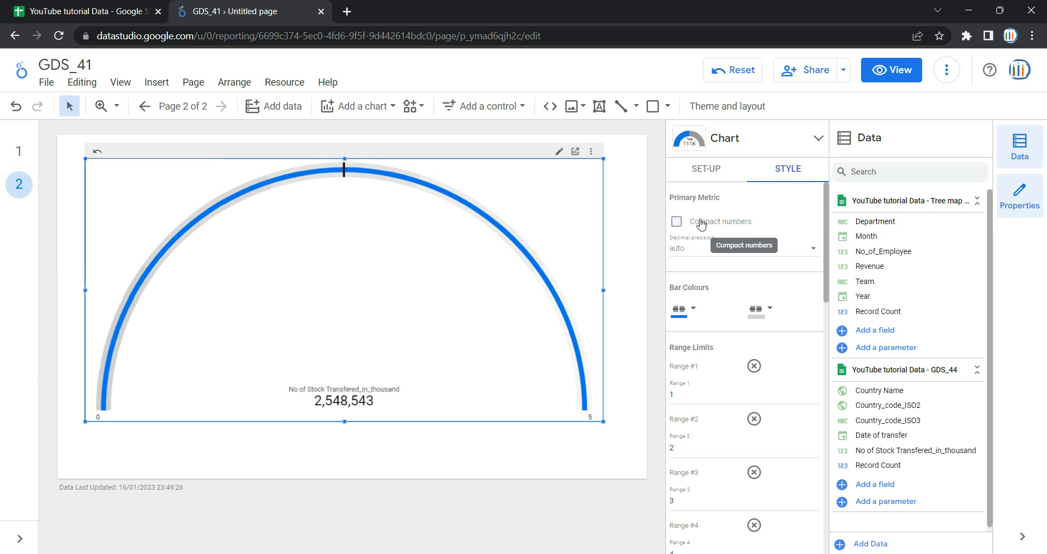
left_click(701, 224)
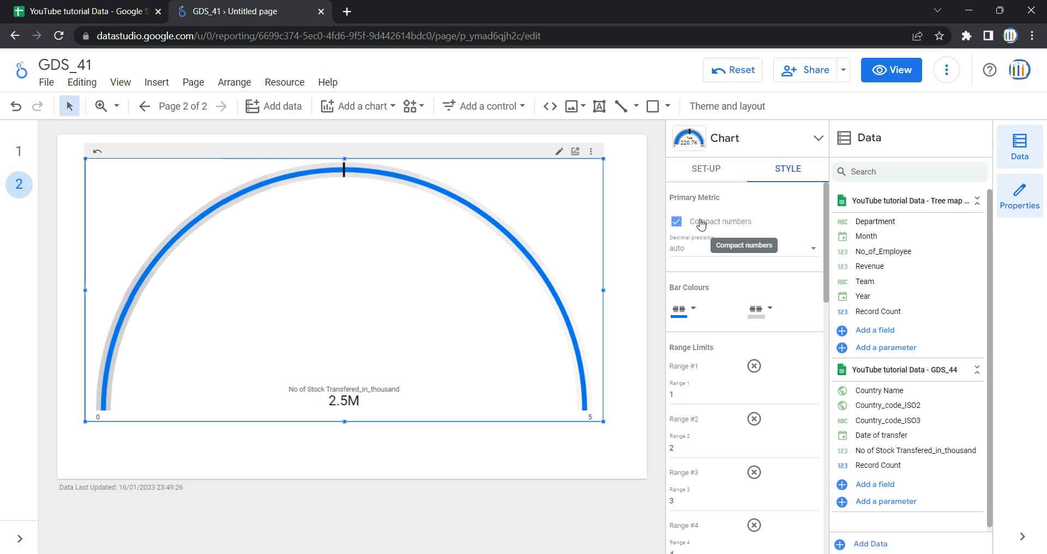
left_click(701, 224)
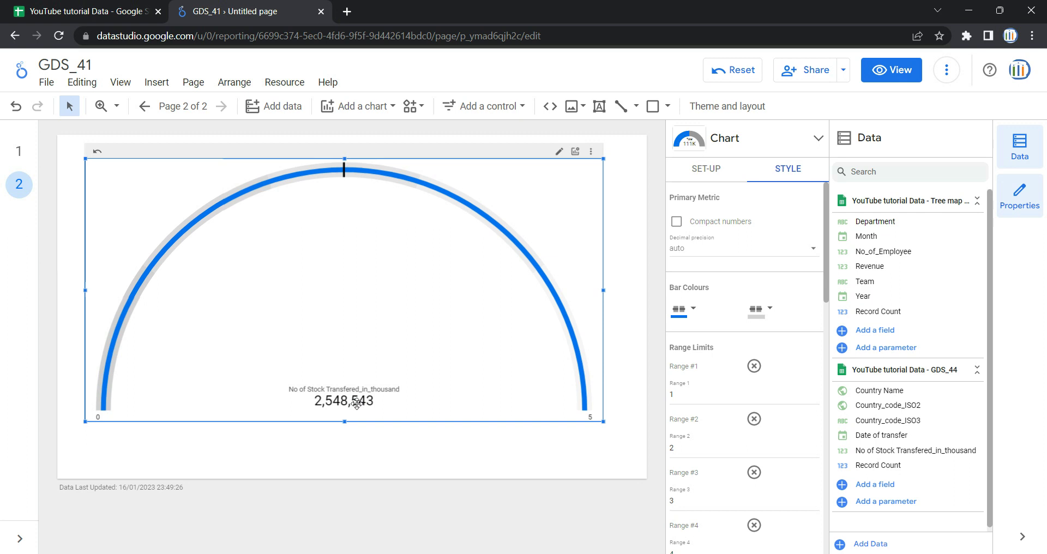
left_click(693, 224)
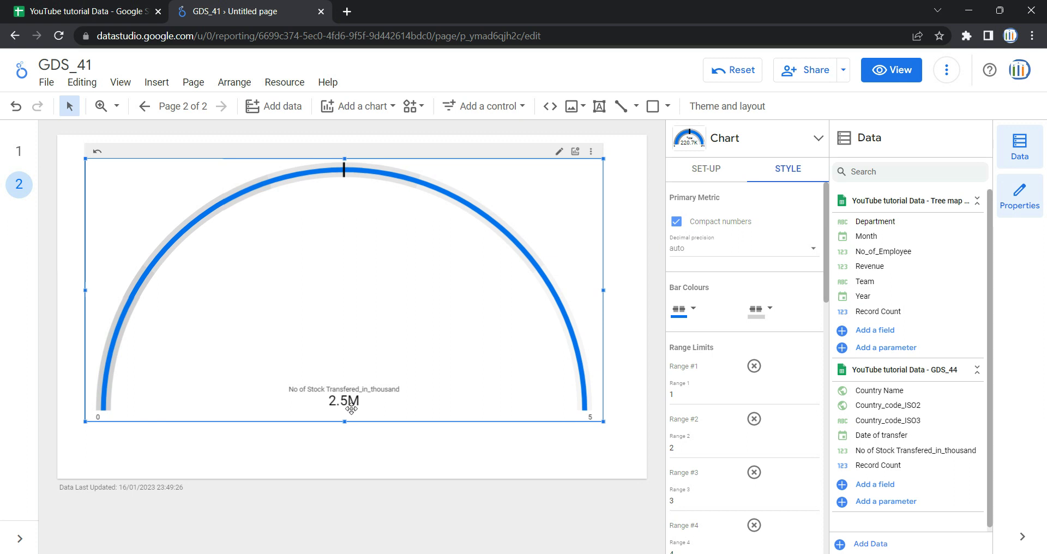
Set the primary metric's decimal precision to 2 and recolour the gauge's main bar dark pink
left_click(704, 248)
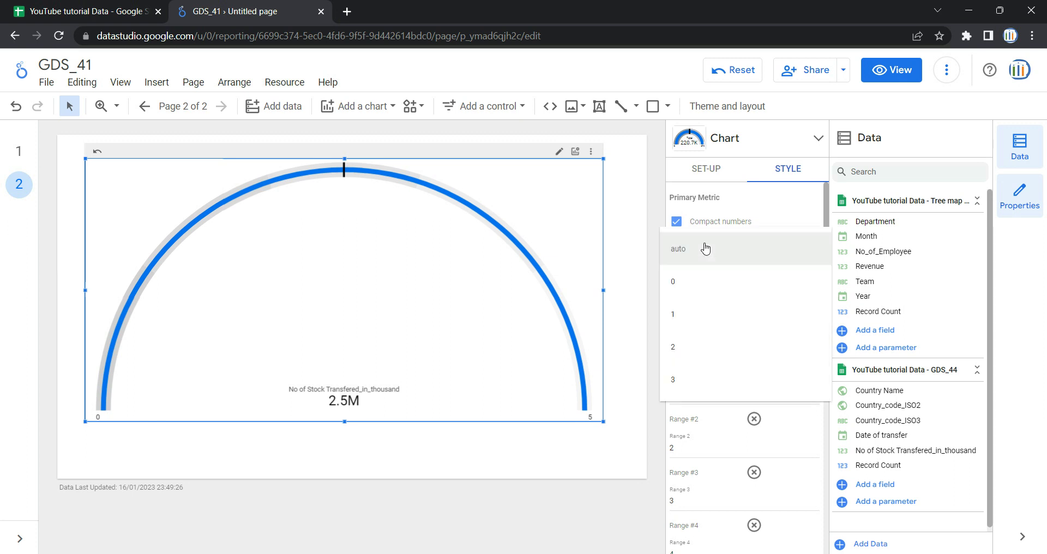
left_click(733, 355)
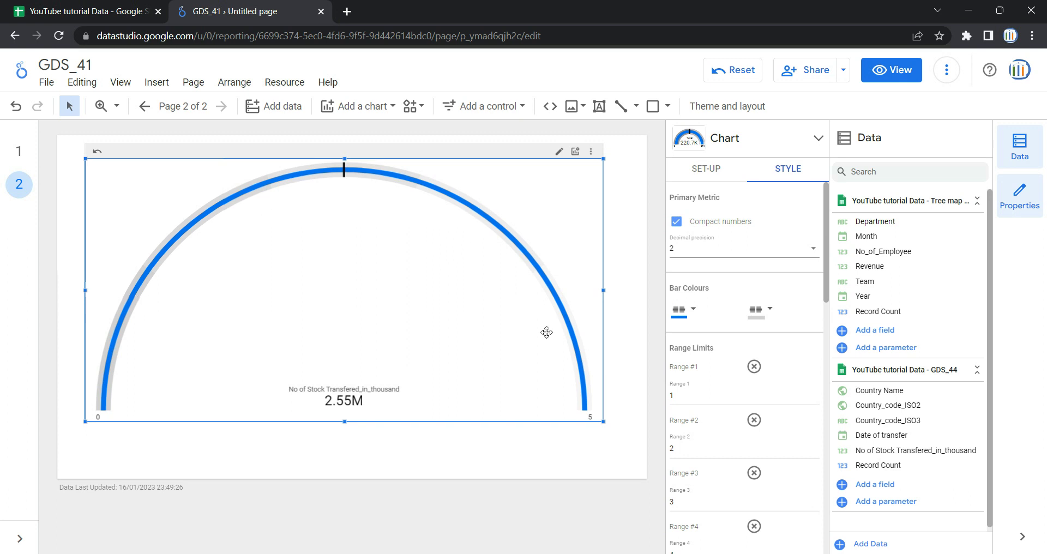
left_click(690, 313)
left_click(722, 383)
left_click(690, 312)
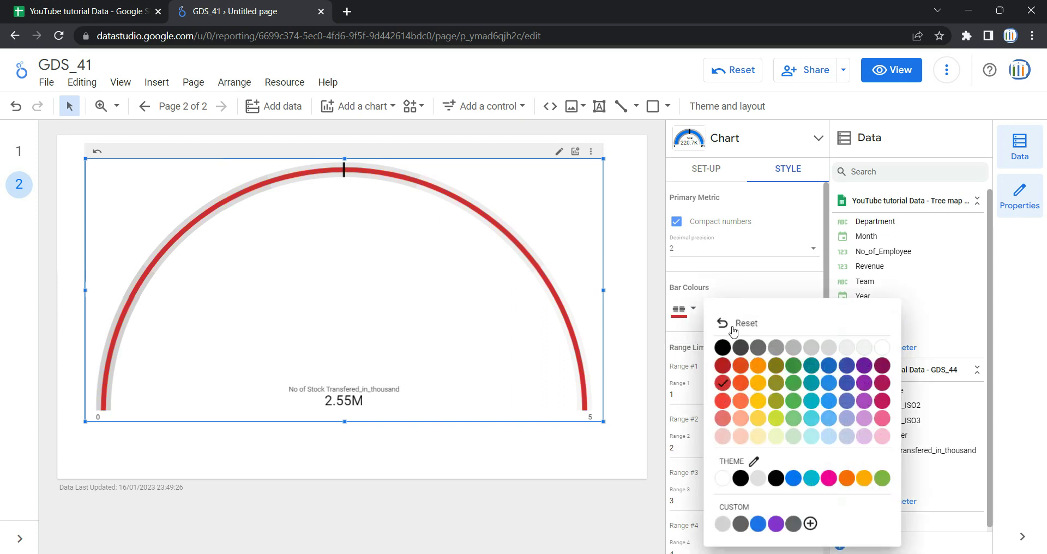
left_click(886, 401)
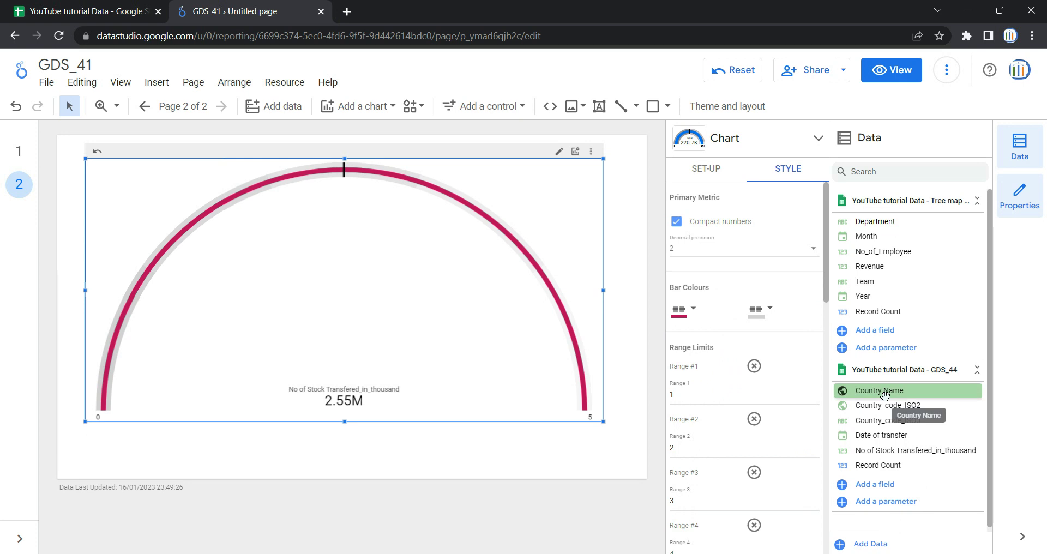
Set the colour of the gauge's range band to the darkest grey next to black in the palette
left_click(767, 314)
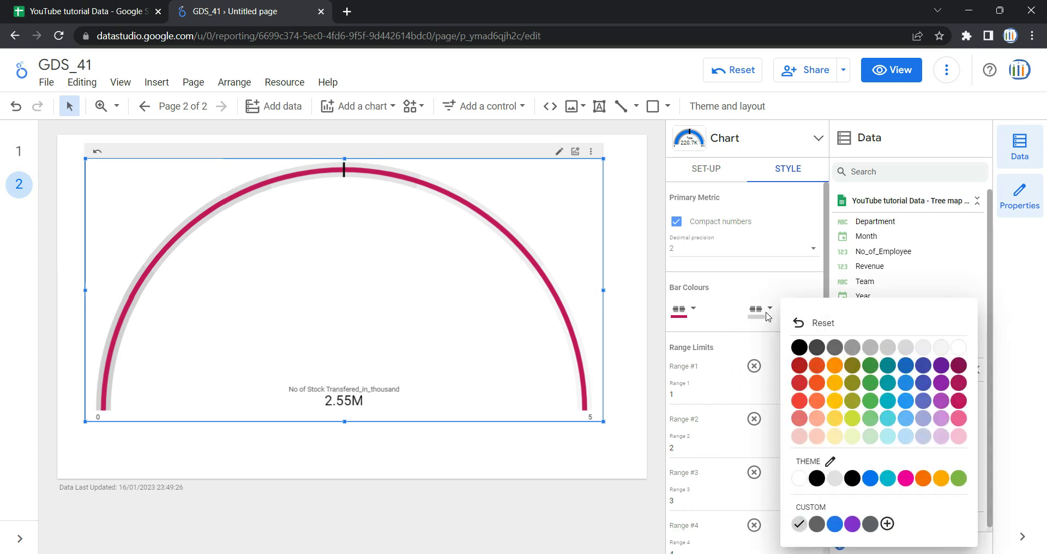
left_click(821, 350)
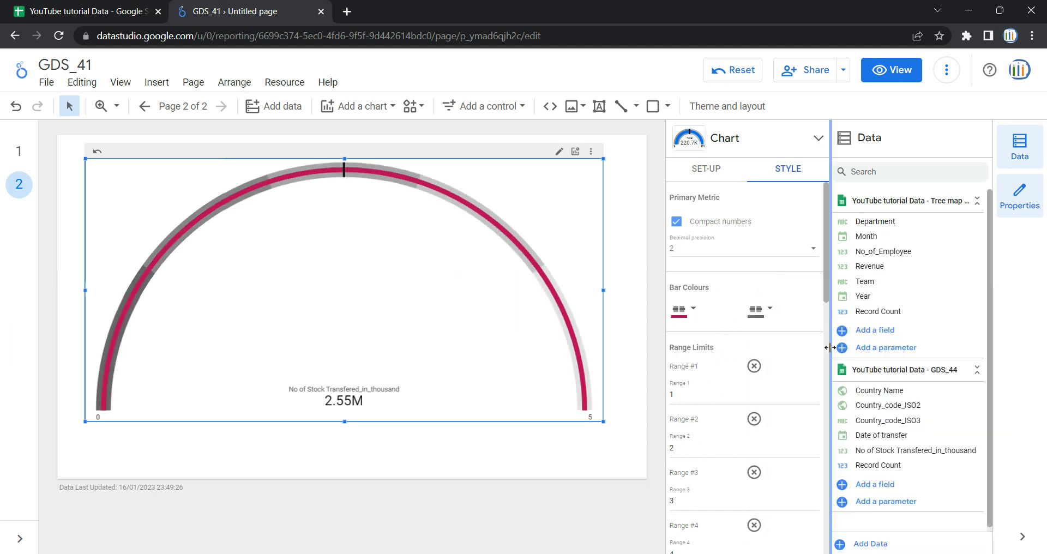
left_click(767, 312)
left_click(822, 354)
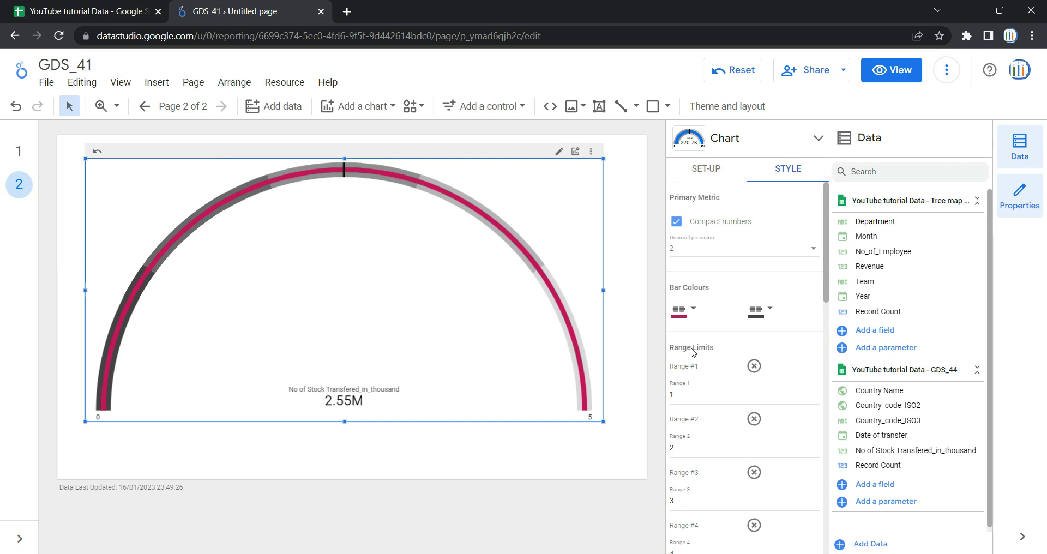
Add a fifth range to the new gauge's range limits
scroll(688, 401, "down", 3)
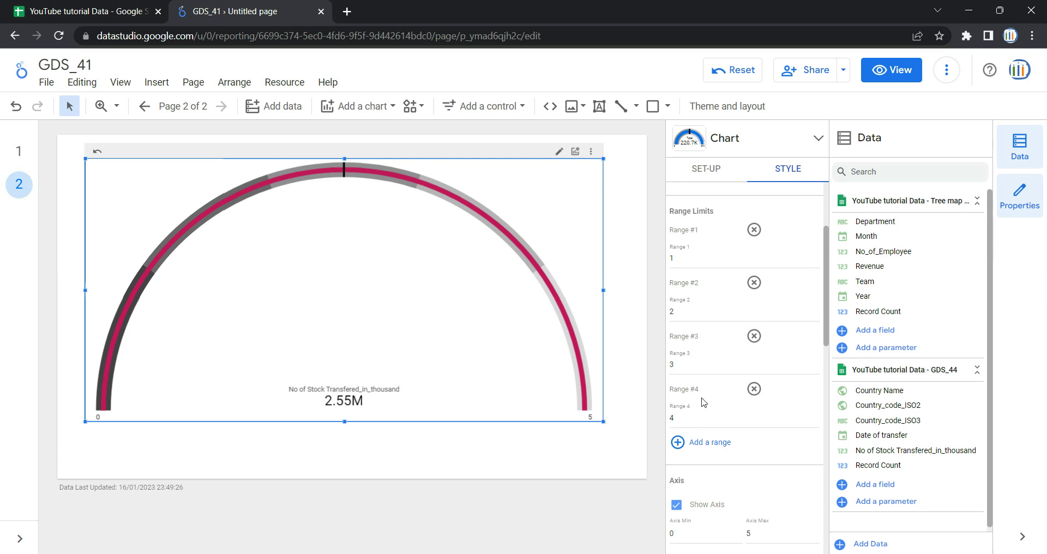
scroll(701, 409, "down", 1)
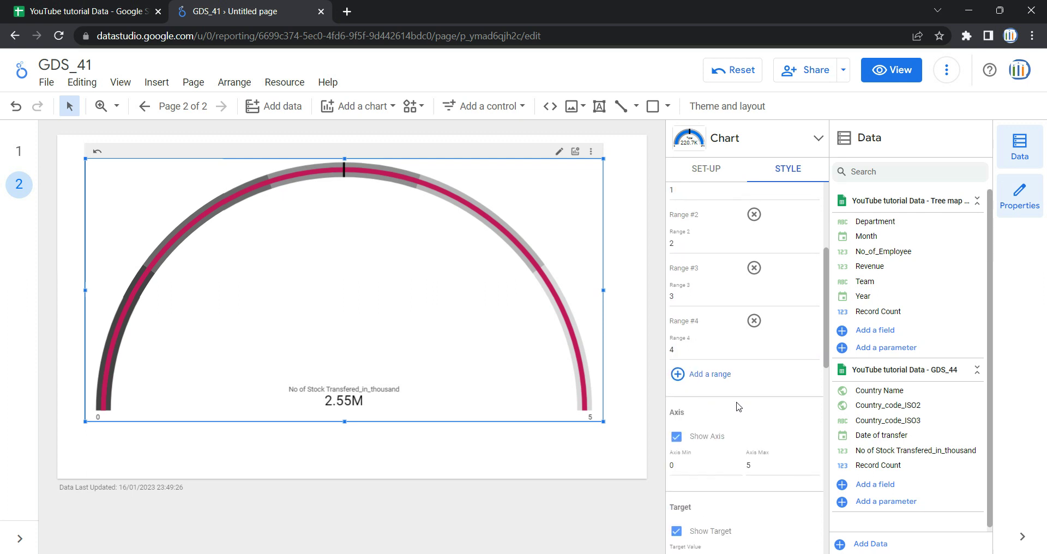
left_click(716, 378)
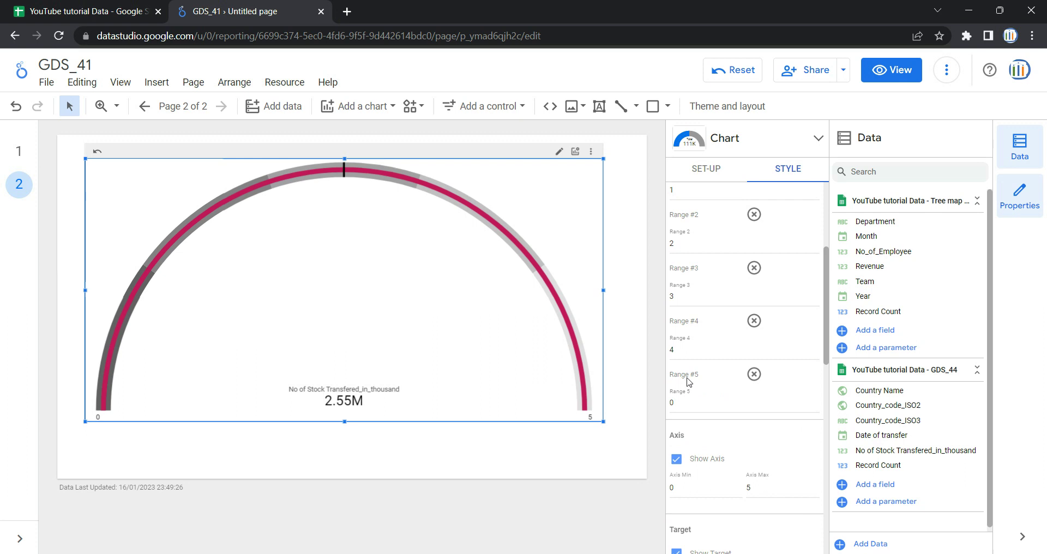
scroll(688, 382, "up", 2)
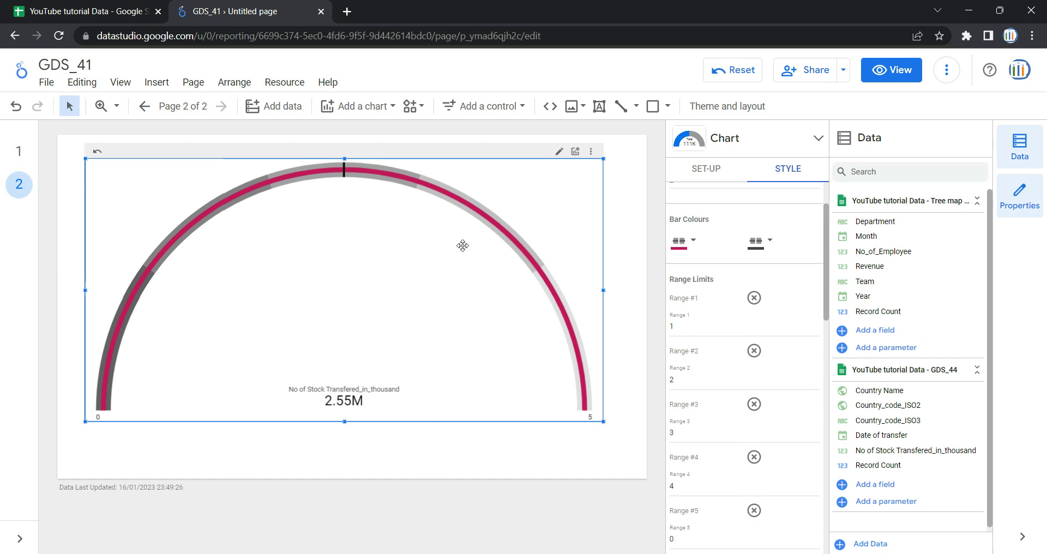
Copy the Range 1 limit 900000 from the finished stock transfer gauge on page 1 into cell F8 of the GDS_44 sheet
left_click(19, 152)
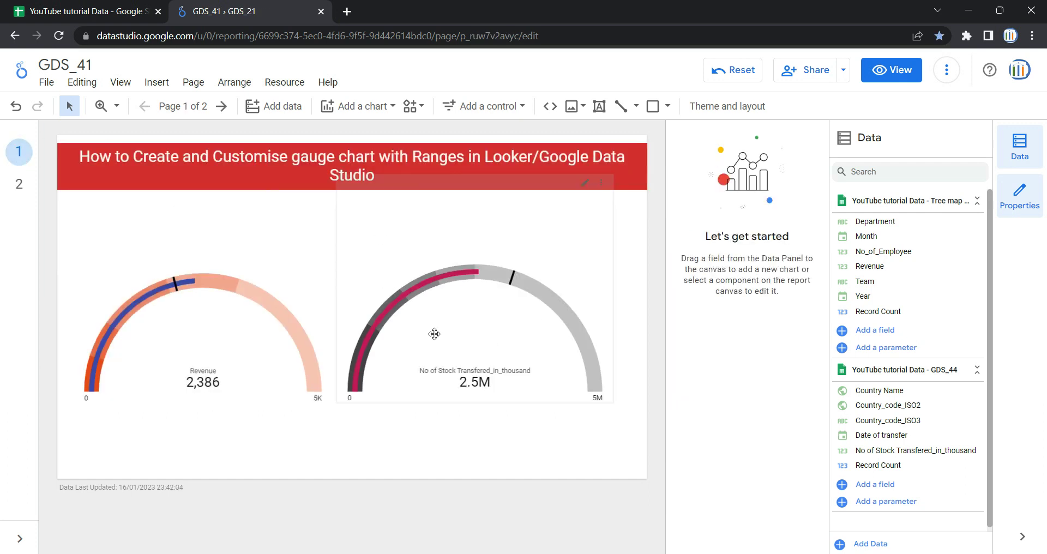
left_click(522, 303)
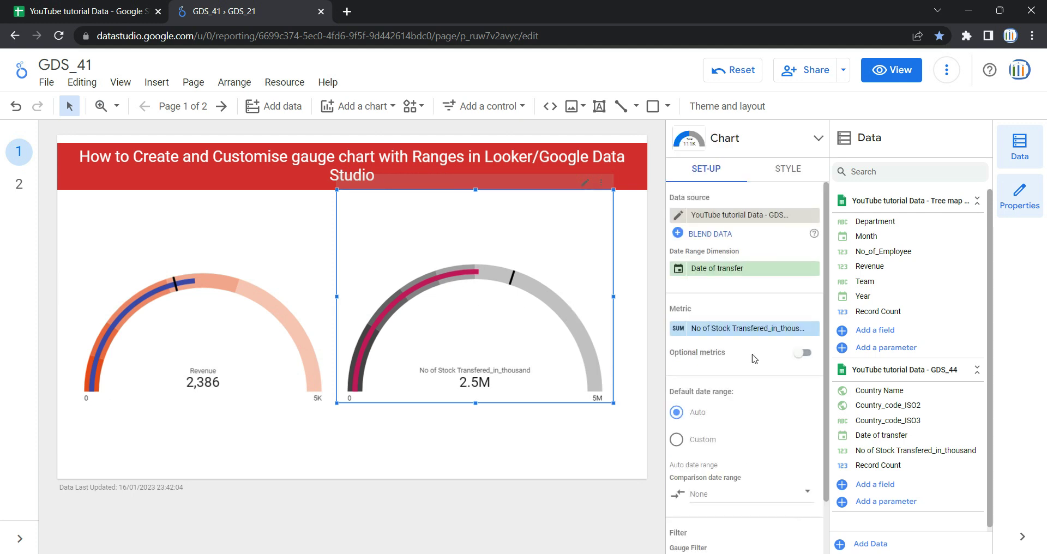
left_click(794, 173)
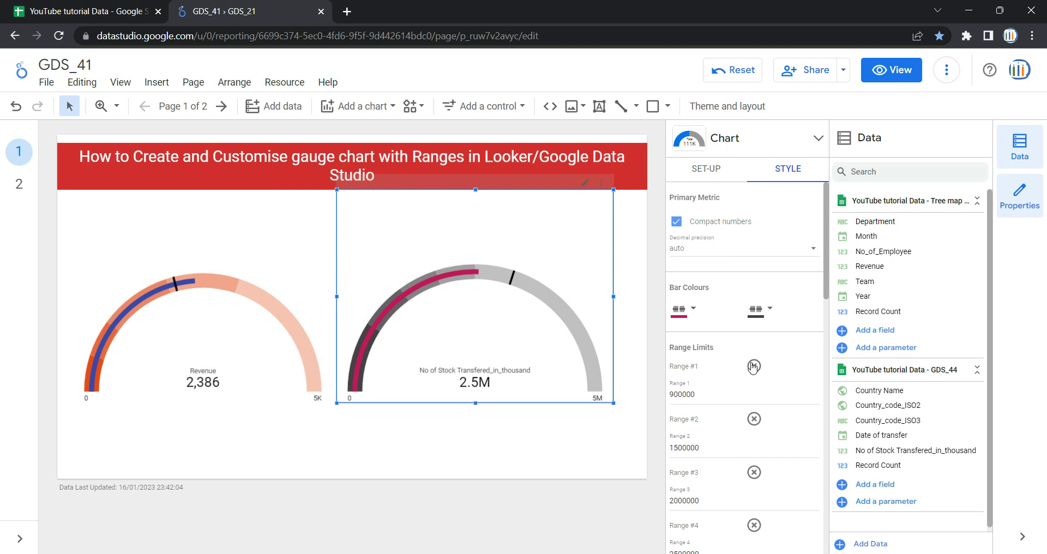
left_click_drag(692, 394, 659, 399)
key("ctrl+c")
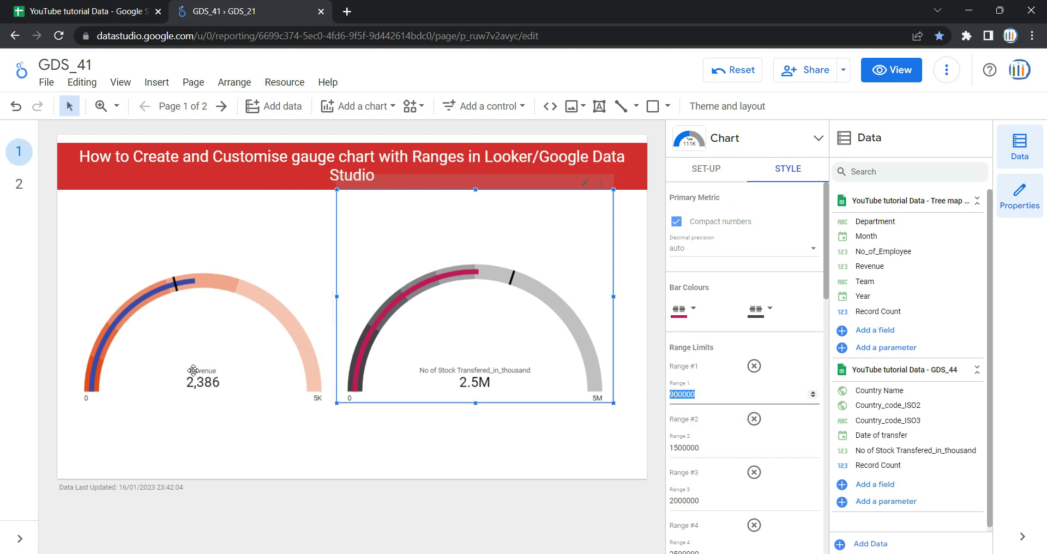
left_click(129, 10)
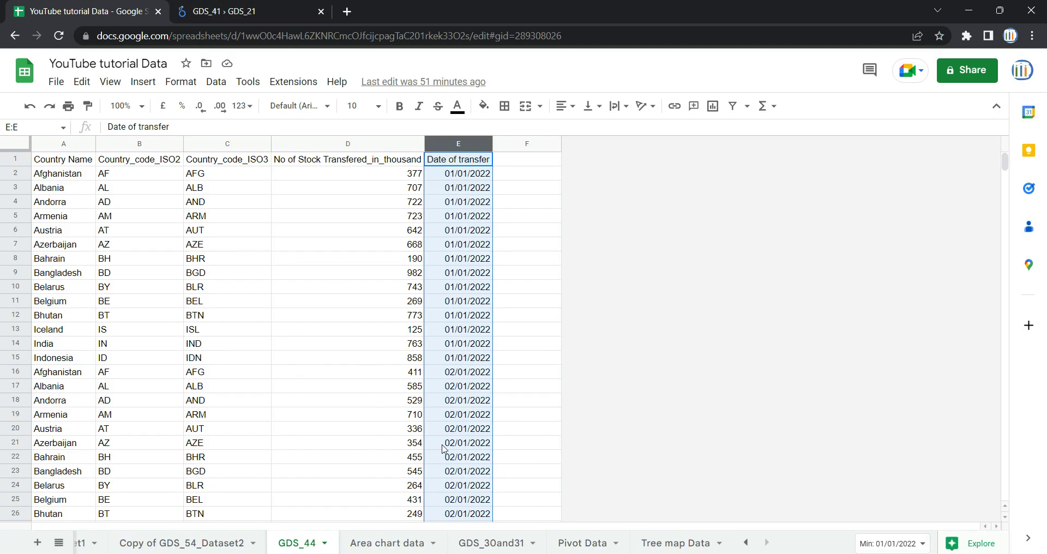
left_click(520, 264)
key("ctrl+v")
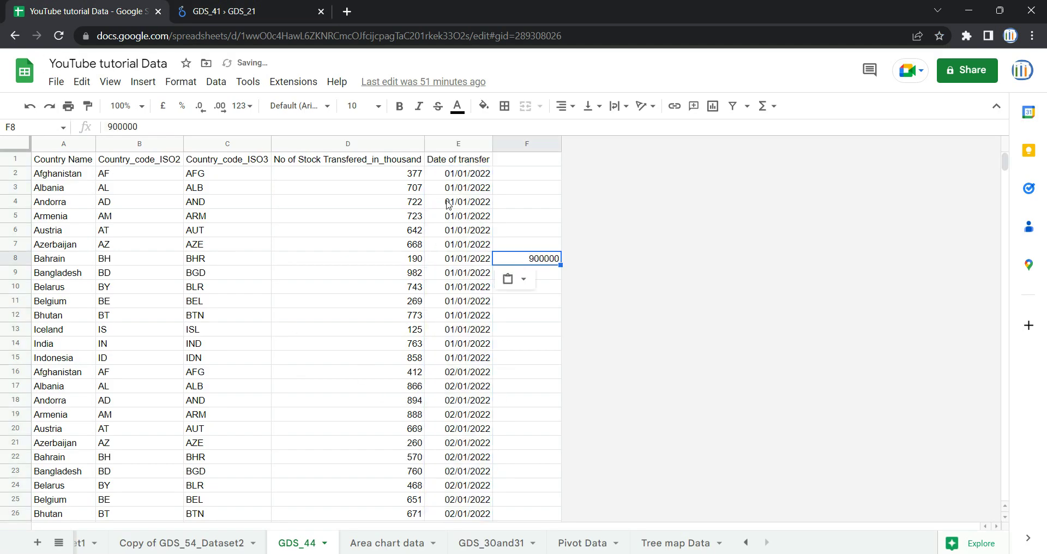
Copy the finished gauge's Range 2 limit 1500000 into cell F9 of the GDS_44 sheet
left_click(204, 11)
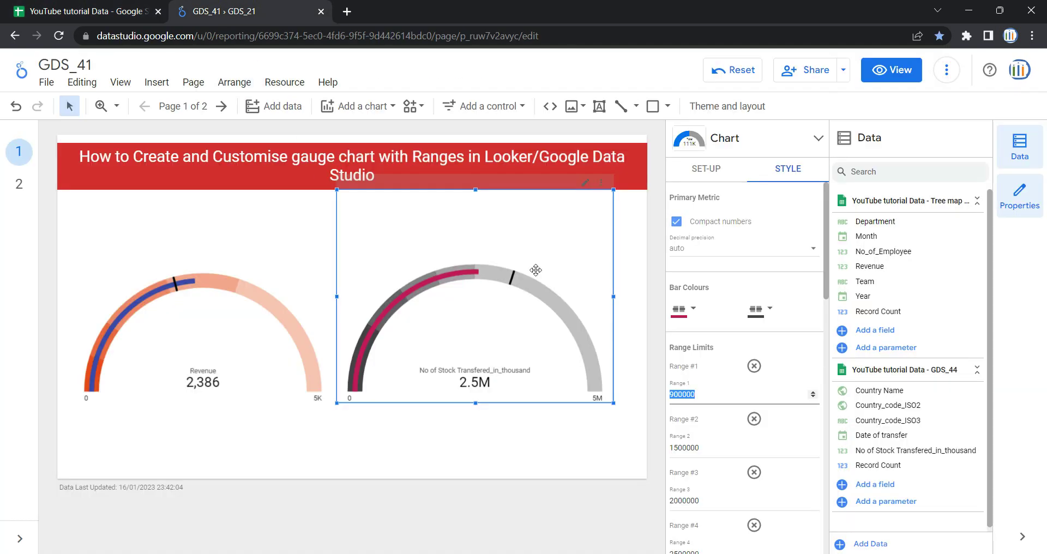
double_click(722, 448)
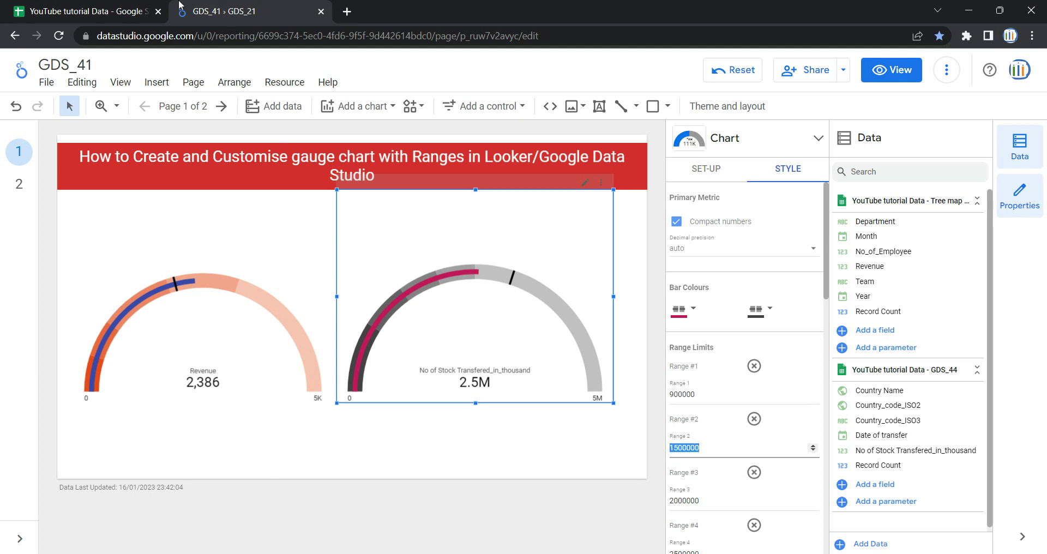
key("ctrl+c")
left_click(88, 10)
left_click(552, 275)
key("ctrl+v")
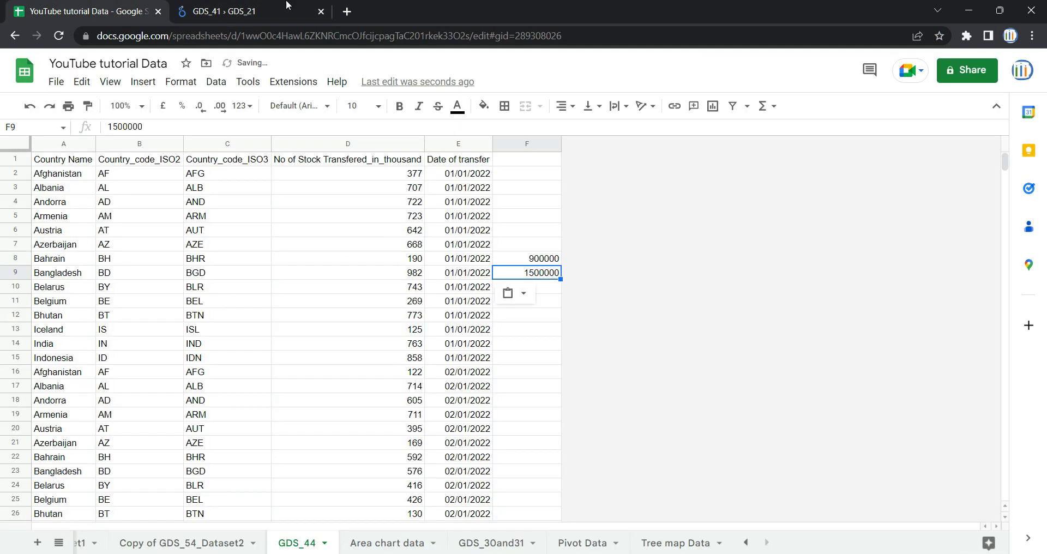
Copy the remaining range limits 2000000, 2500000 and 5000000 into cells F10 to F12, and copy the F8:F12 list
left_click(287, 6)
double_click(676, 500)
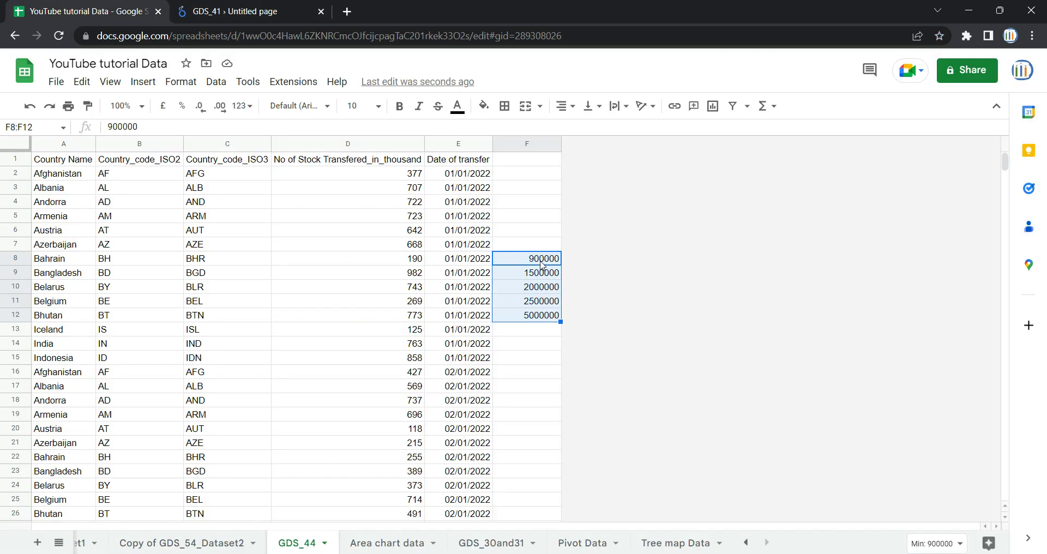
left_click_drag(542, 259, 543, 319)
key("ctrl+c")
Return to the report and review the five range limits of the finished stock transfer gauge on the GDS_21 page
left_click(243, 6)
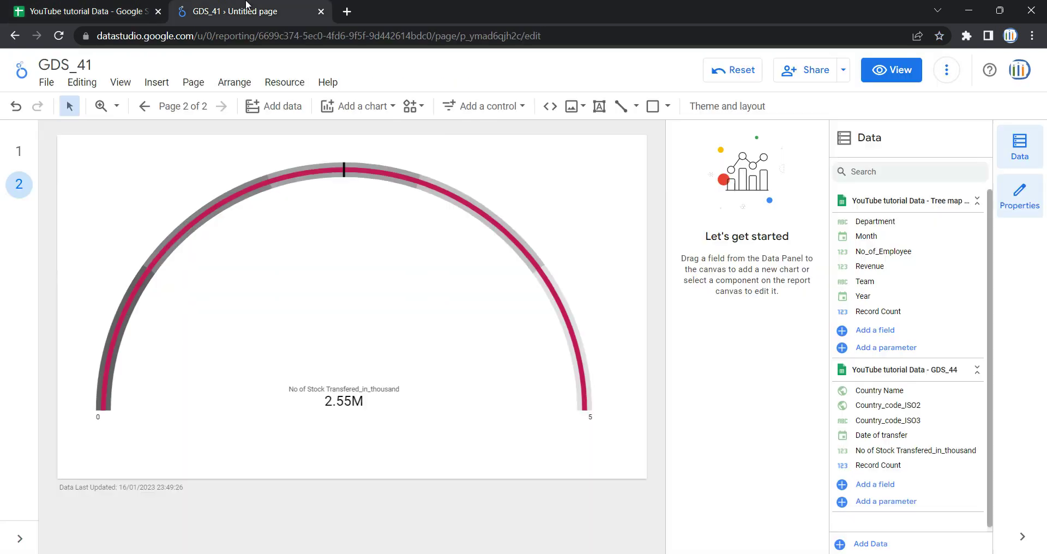
left_click(24, 161)
left_click(476, 295)
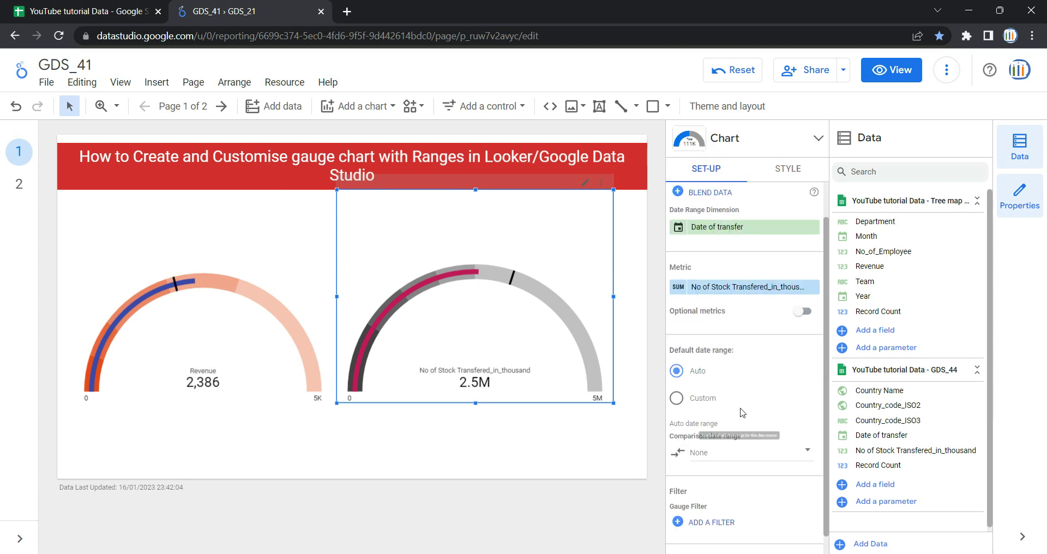
left_click(788, 169)
scroll(732, 358, "down", 3)
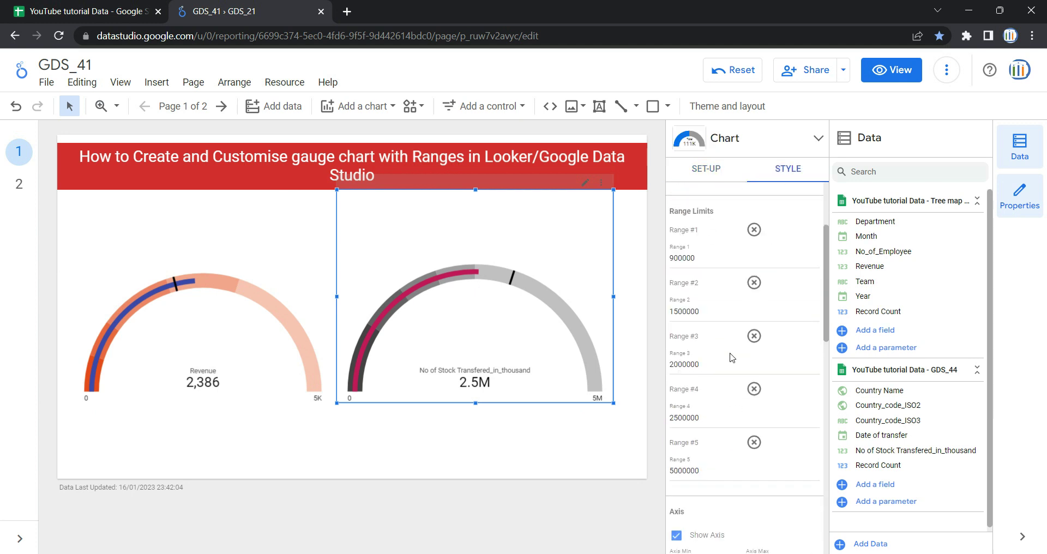
Switch to the GDS_44 sheet, review the range limits listed in F8:F12, and select cell F8
left_click(103, 11)
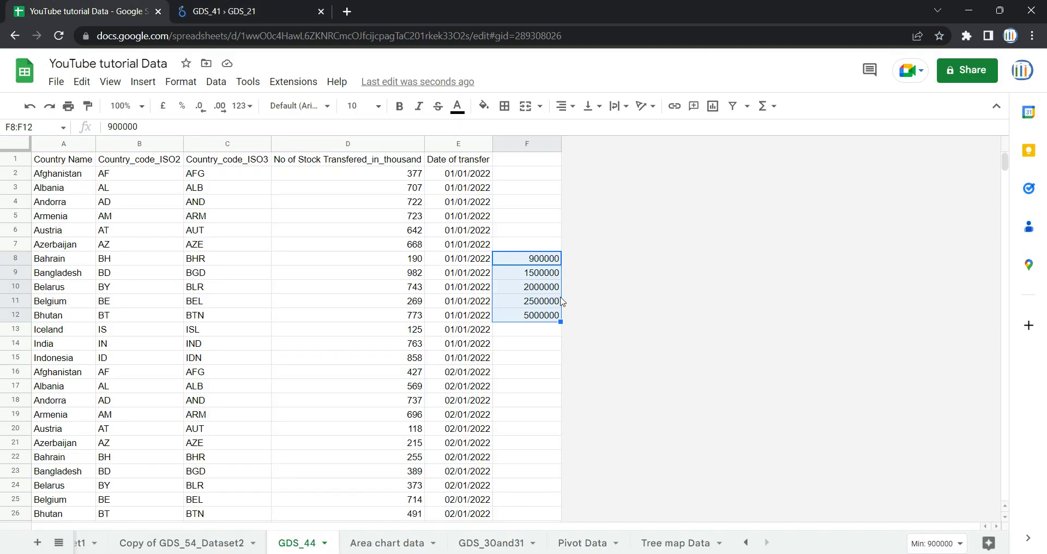
key("Down")
key("Down")
key("Down")
key("Down")
left_click(498, 256)
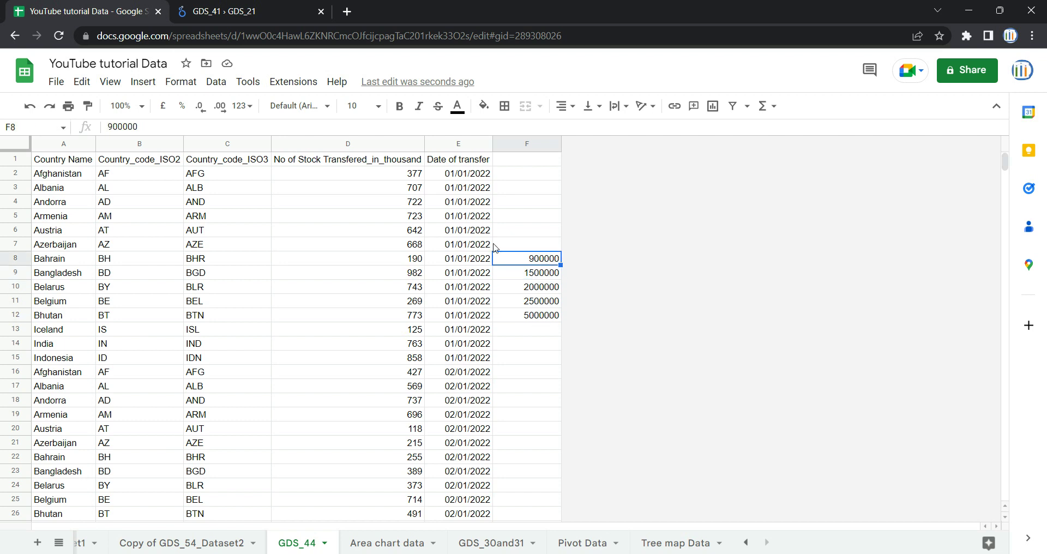
Return to the new gauge on page 2 of the report and set its Range 1 limit to 900000
left_click(297, 9)
left_click(20, 185)
left_click(104, 234)
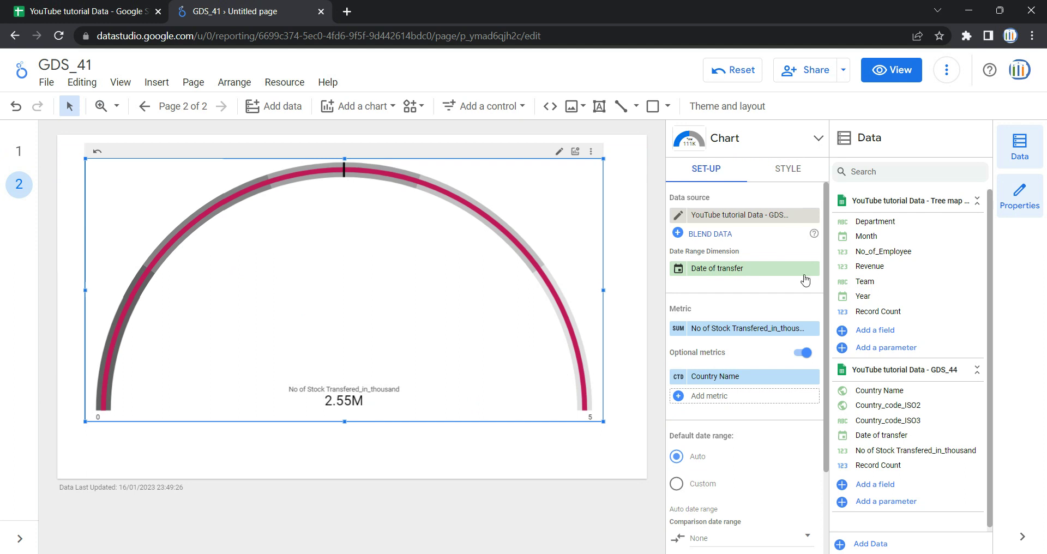
left_click(790, 178)
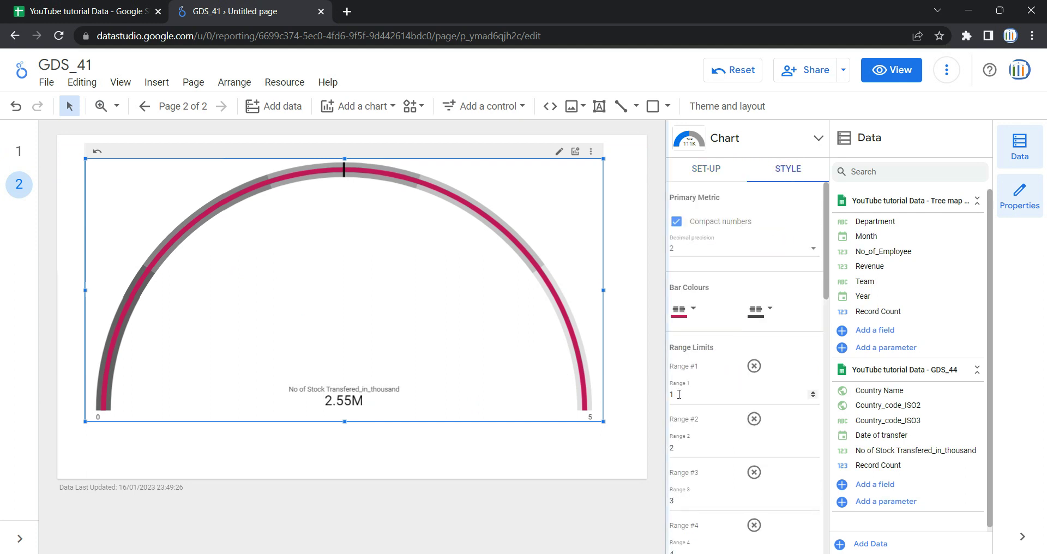
left_click(82, 11)
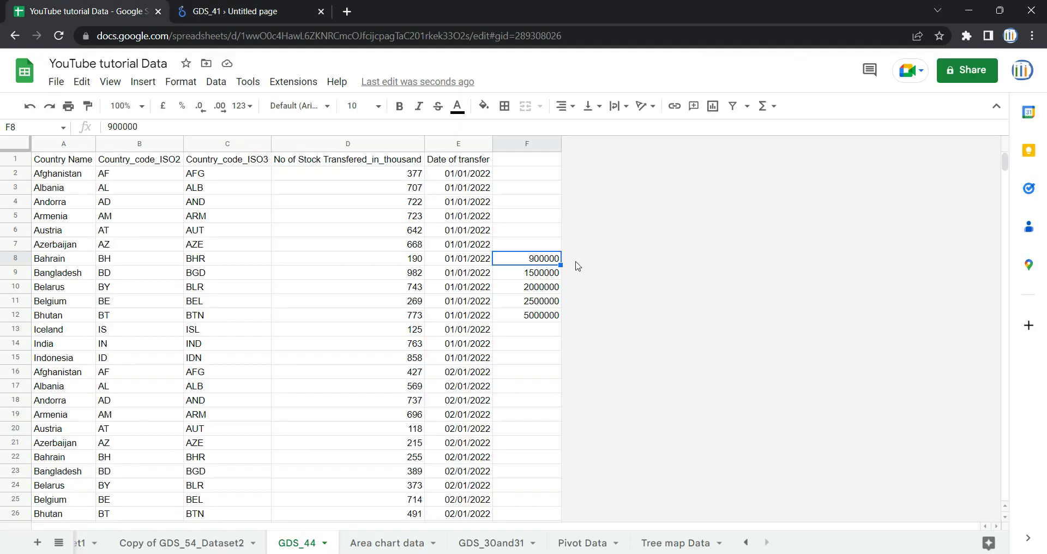
left_click(254, 14)
key("ctrl+v")
Copy 1500000 from cell F9 of the GDS_44 sheet into the gauge's Range 2 limit
left_click(81, 11)
left_click(536, 277)
key("ctrl+c")
left_click(284, 6)
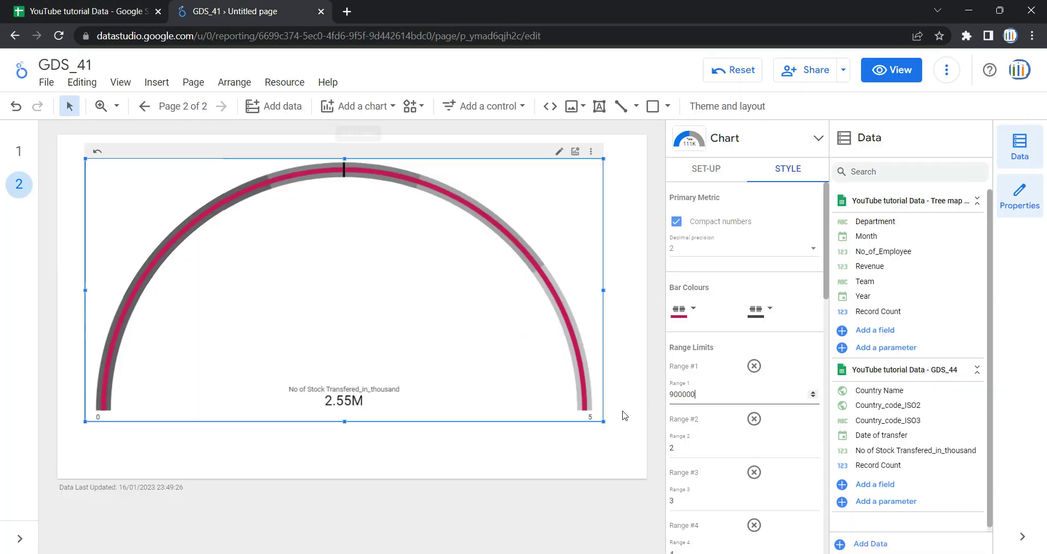
double_click(720, 448)
key("ctrl+v")
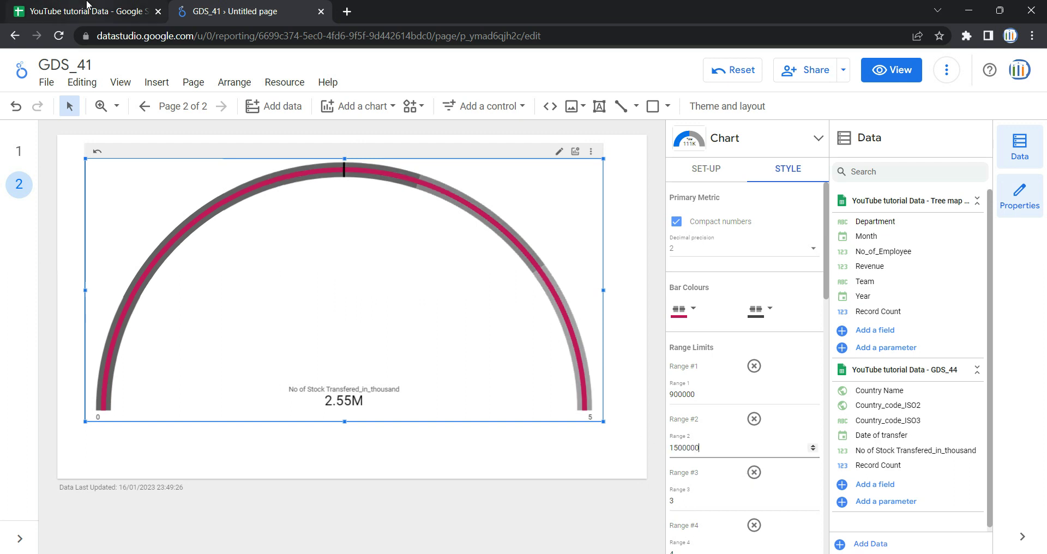
Copy 2000000 from cell F10 of the GDS_44 sheet into the gauge's Range 3 limit
left_click(86, 7)
left_click(524, 287)
key("ctrl+c")
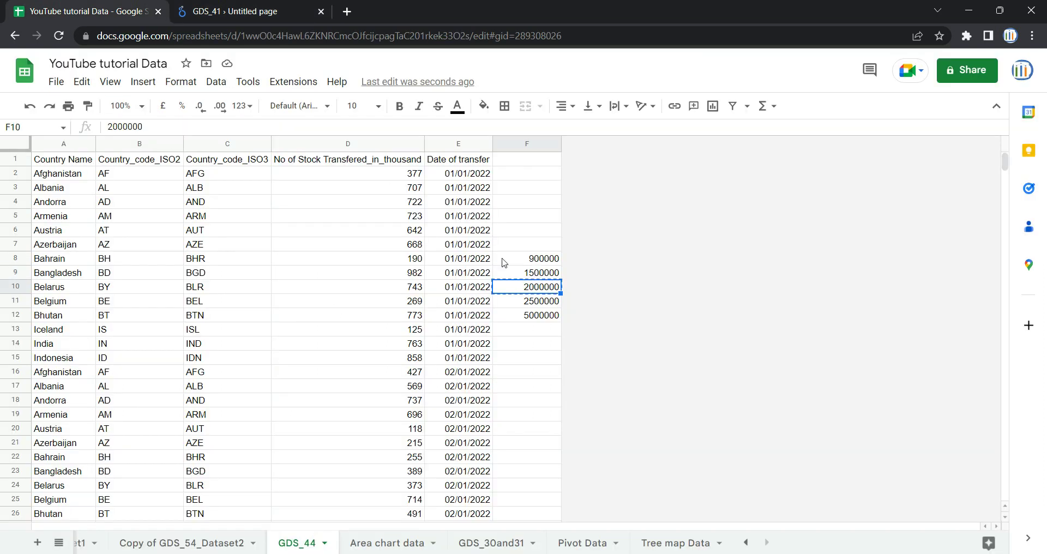
left_click(294, 8)
scroll(668, 417, "down", 1)
double_click(704, 432)
key("ctrl+v")
Copy 2500000 from cell F11 and append it to the 4 in the gauge's Range 4 limit, making it 42500000
left_click(87, 8)
left_click(529, 301)
key("ctrl+c")
left_click(313, 18)
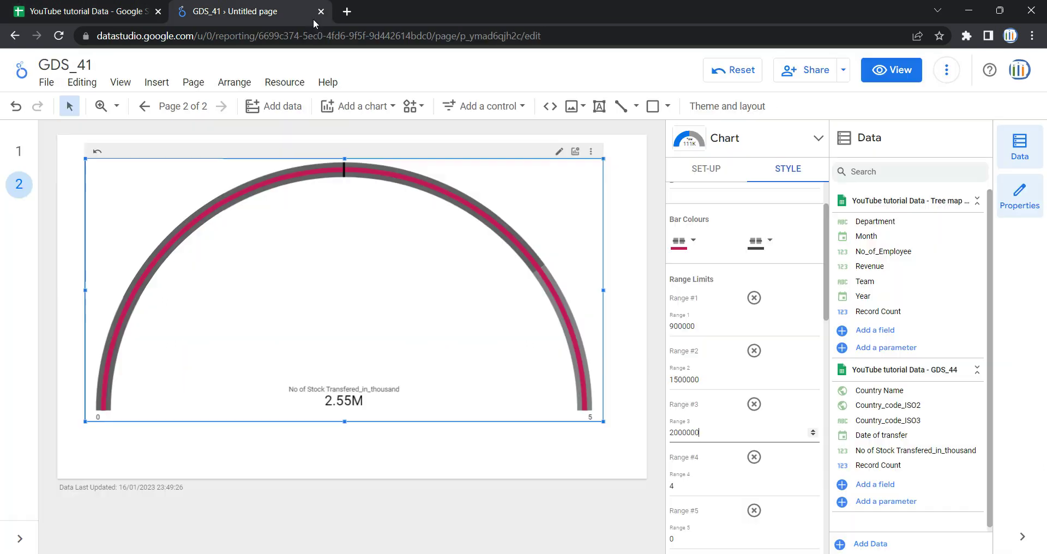
left_click(736, 485)
key("ctrl+v")
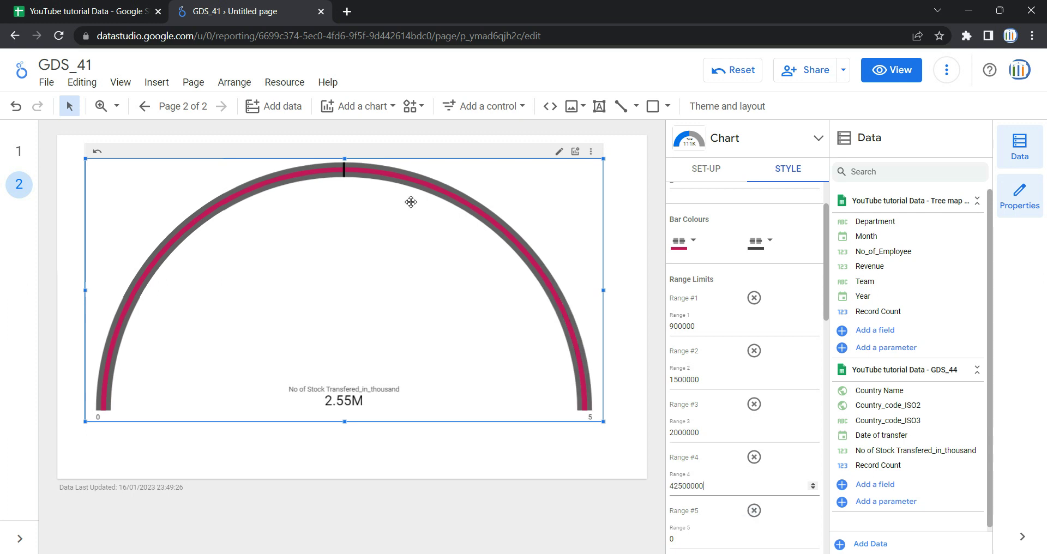
Copy 5000000 from cell F12 of the GDS_44 sheet into the gauge's Range 5 limit
left_click(93, 11)
left_click(557, 317)
key("ctrl+c")
left_click(229, 11)
scroll(714, 507, "down", 1)
left_click(722, 480)
key("ctrl+a")
key("ctrl+v")
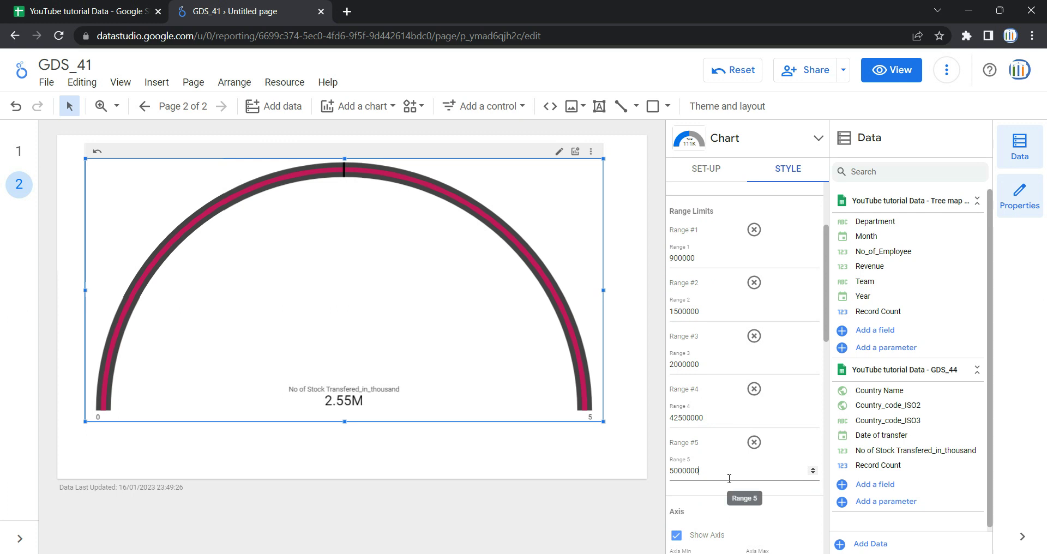
scroll(728, 478, "down", 3)
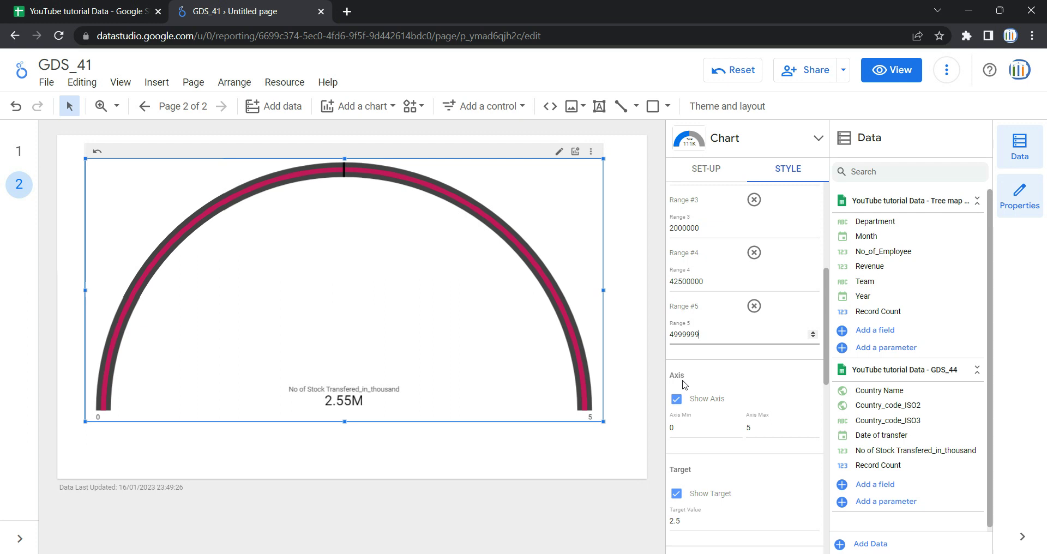
key("Up")
Hide and reshow the gauge's axis, and undo the last change
scroll(686, 382, "down", 1)
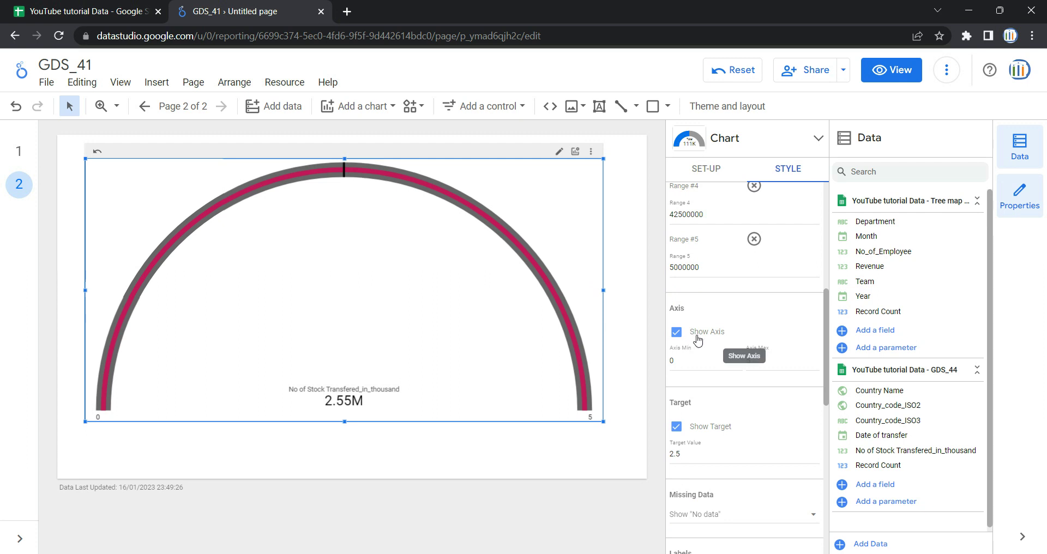
left_click(696, 336)
left_click(697, 338)
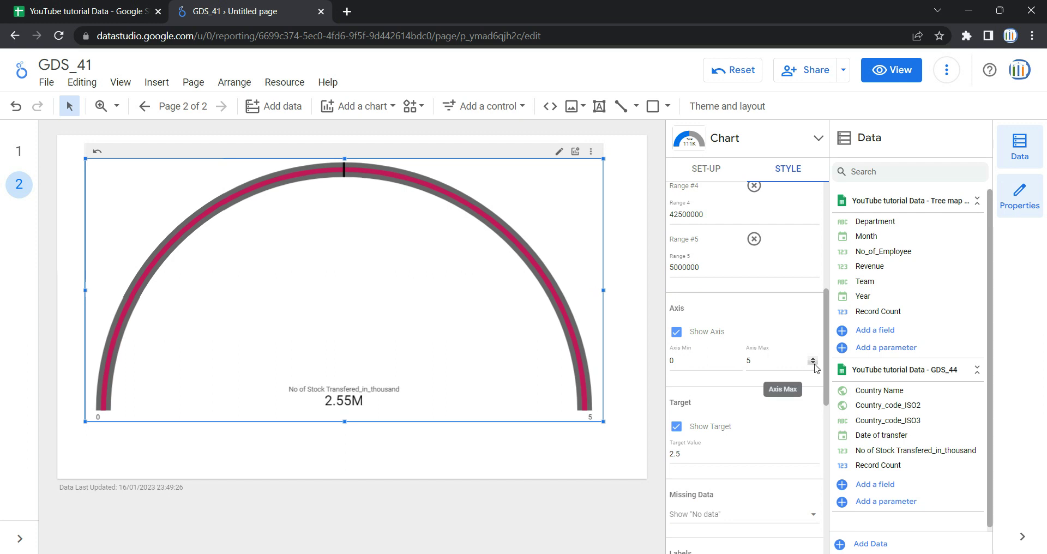
left_click(16, 105)
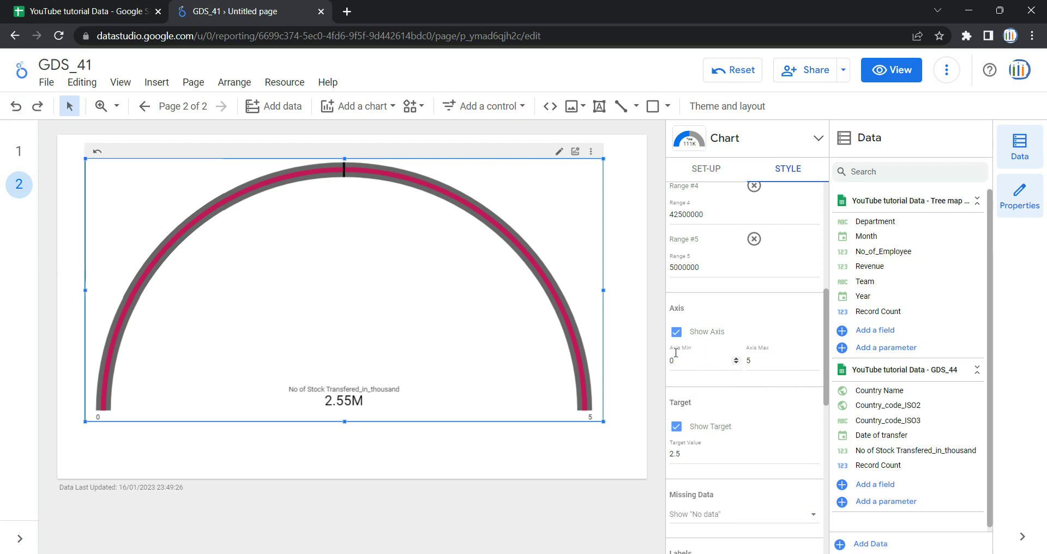
Clear the gauge's axis minimum and maximum so that both use automatic values
left_click(692, 360)
key("BackSpace")
left_click(782, 360)
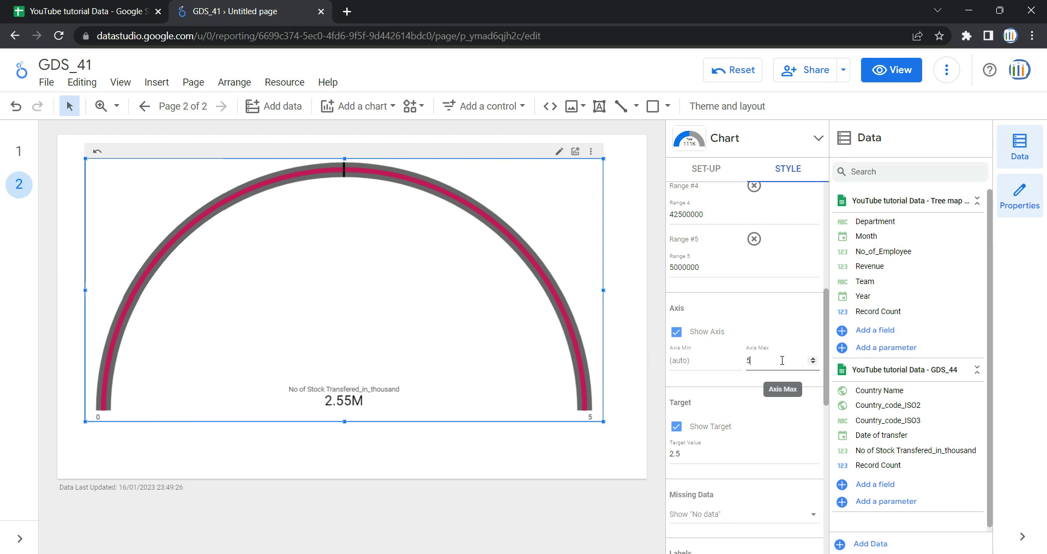
key("BackSpace")
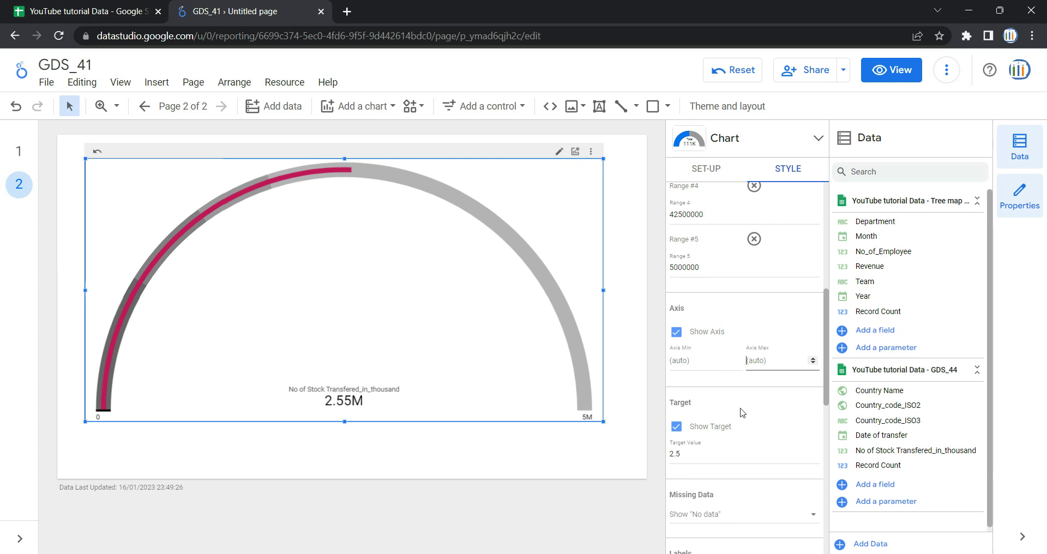
Switch the gauge's target marker off and on to compare its effect, leaving it shown
left_click(698, 433)
left_click(698, 432)
left_click(698, 432)
left_click(698, 432)
left_click(676, 427)
left_click(676, 426)
Set the gauge's target value to 3000000
left_click(693, 455)
double_click(668, 457)
type("3000000")
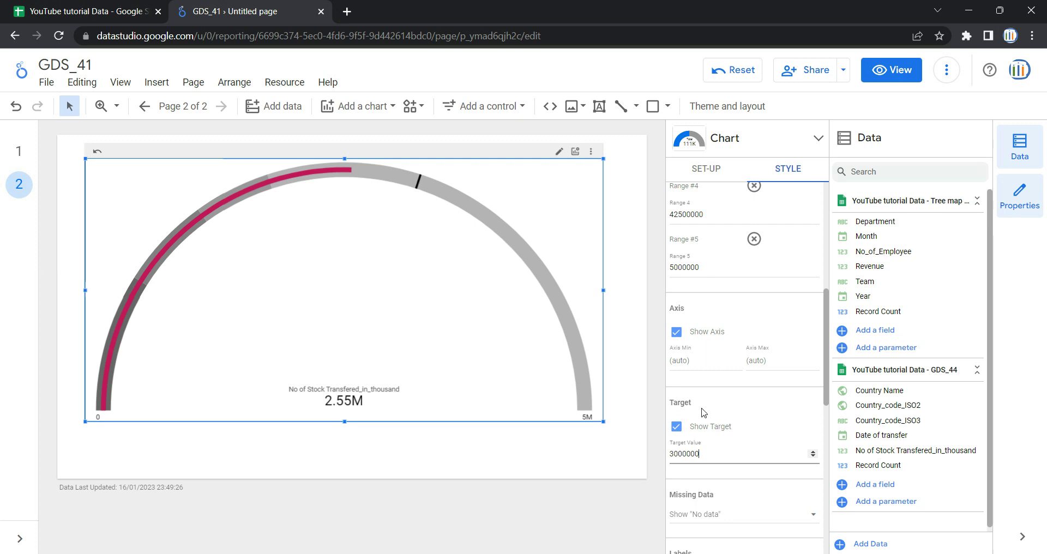
Examine the available display options for missing data and keep the current choice
scroll(766, 444, "down", 2)
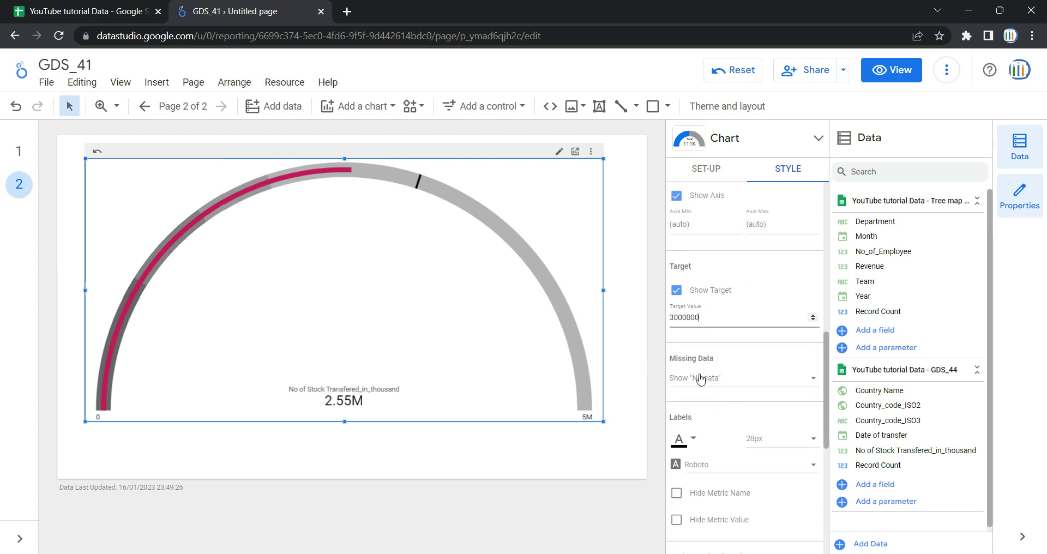
left_click(701, 378)
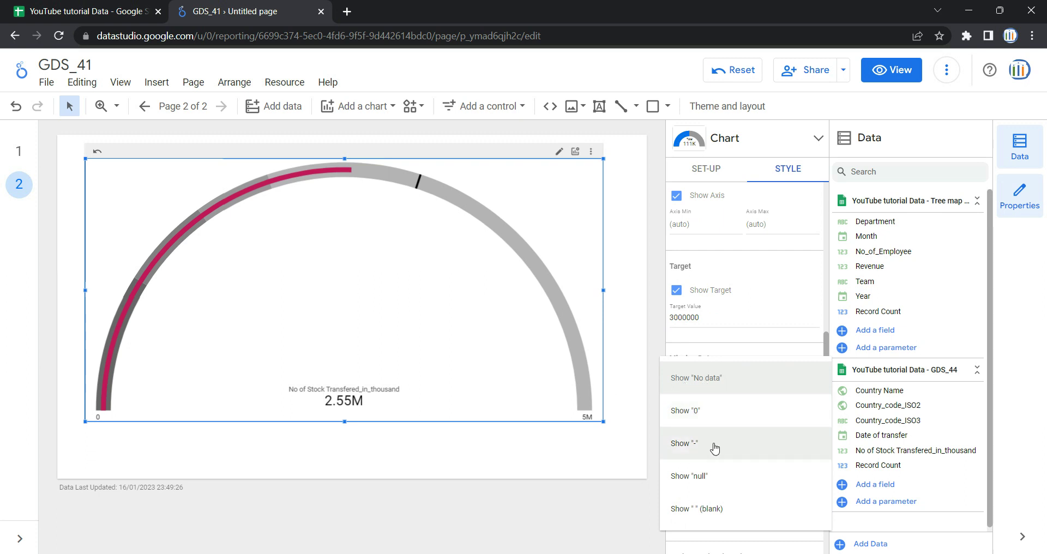
left_click(607, 510)
Change the colour of the gauge's labels to red
scroll(754, 417, "down", 1)
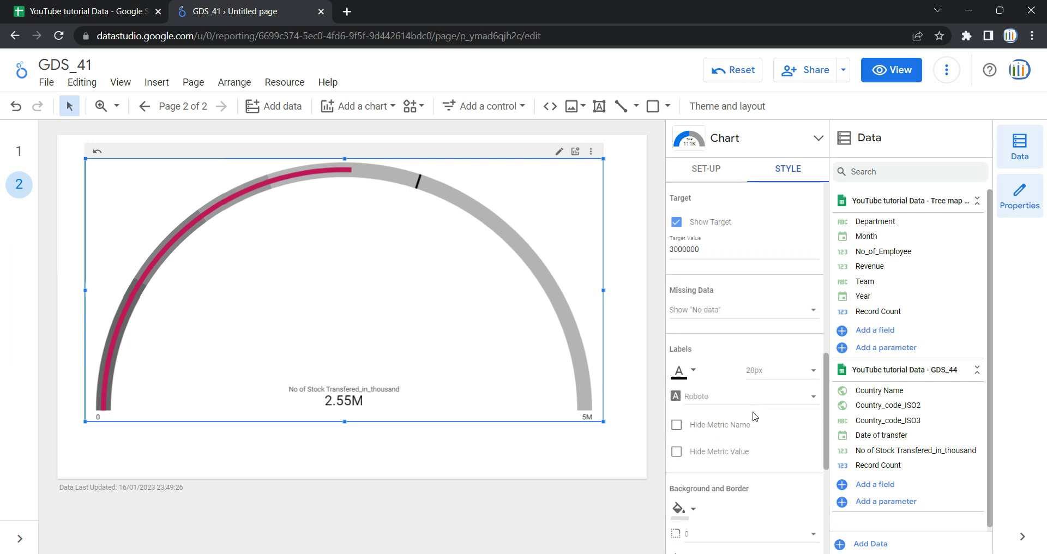
left_click(689, 380)
left_click(693, 375)
left_click(692, 374)
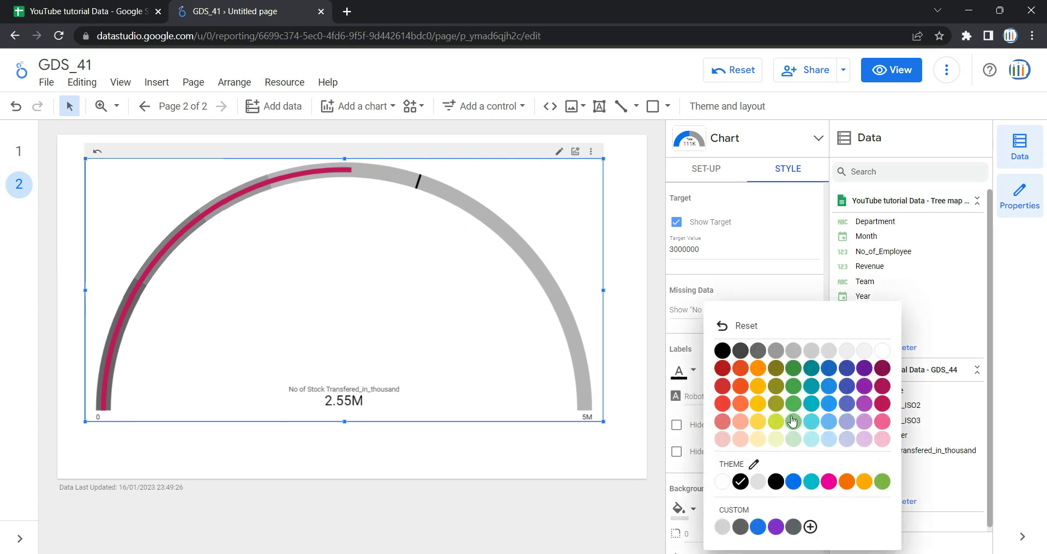
left_click(726, 391)
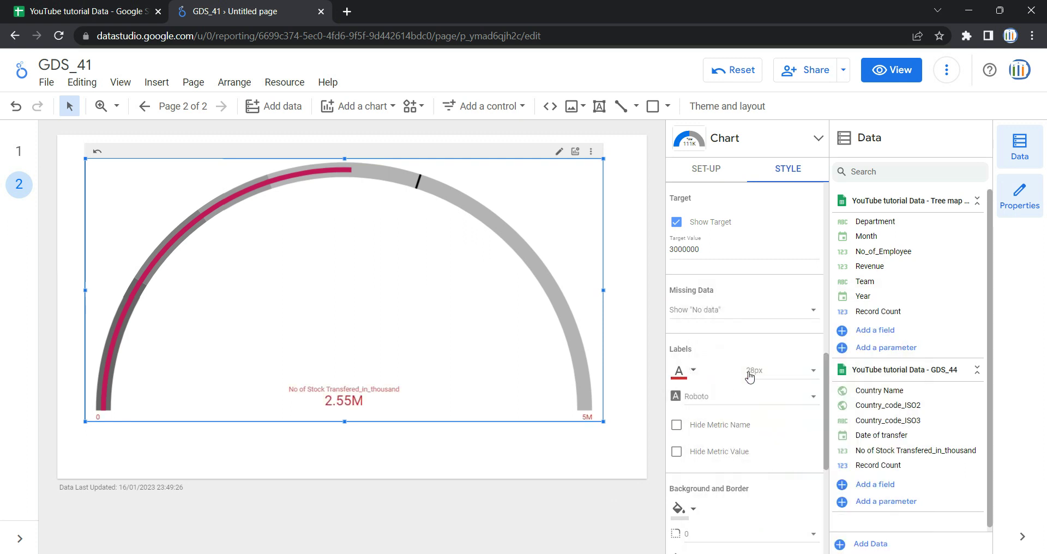
Set the gauge's label font size to 36px and its font to Tahoma
left_click(755, 373)
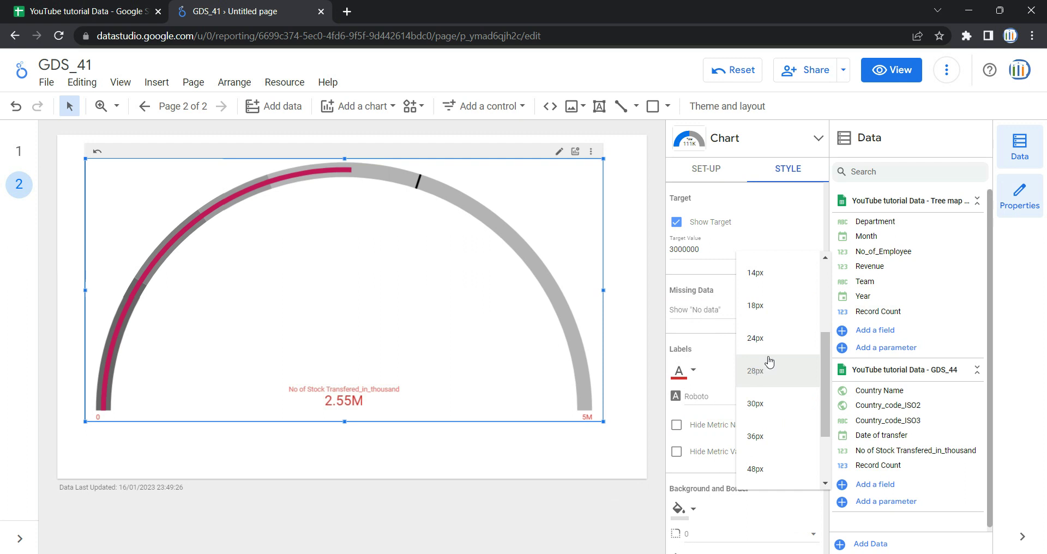
left_click(765, 441)
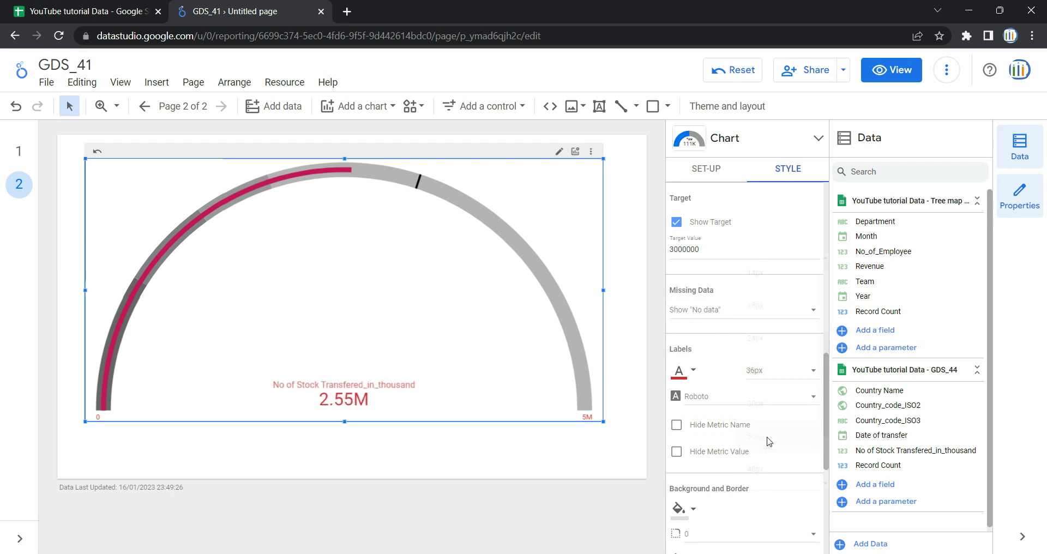
left_click(721, 404)
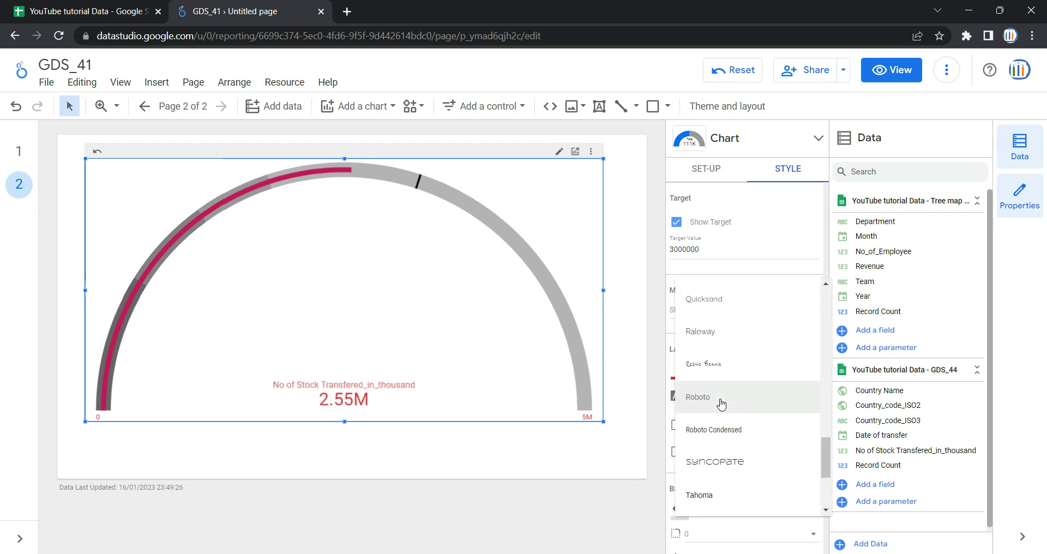
left_click(727, 494)
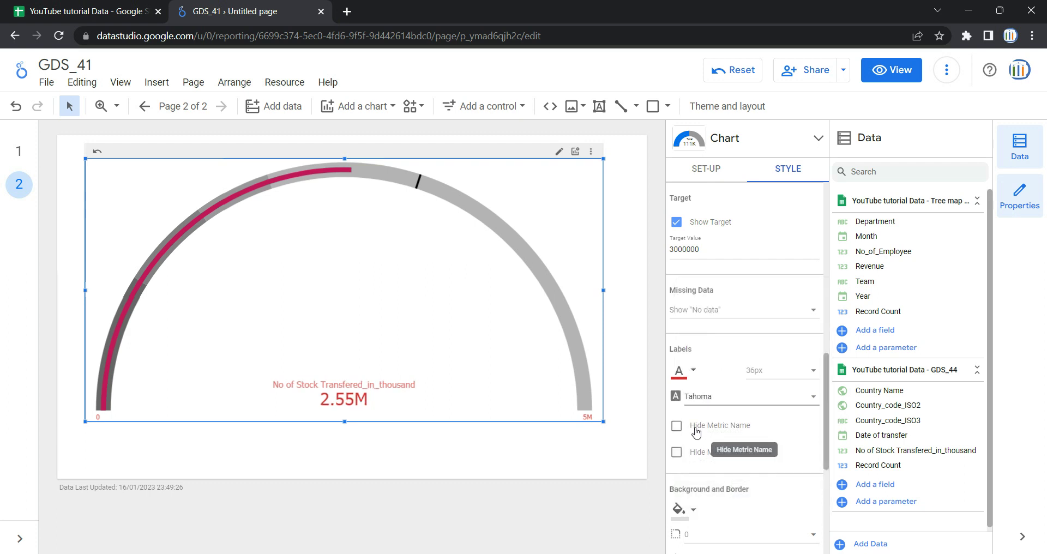
Hide and reshow the gauge's metric name to compare the effect, leaving it shown
left_click(696, 431)
left_click(696, 432)
left_click(696, 432)
left_click(696, 432)
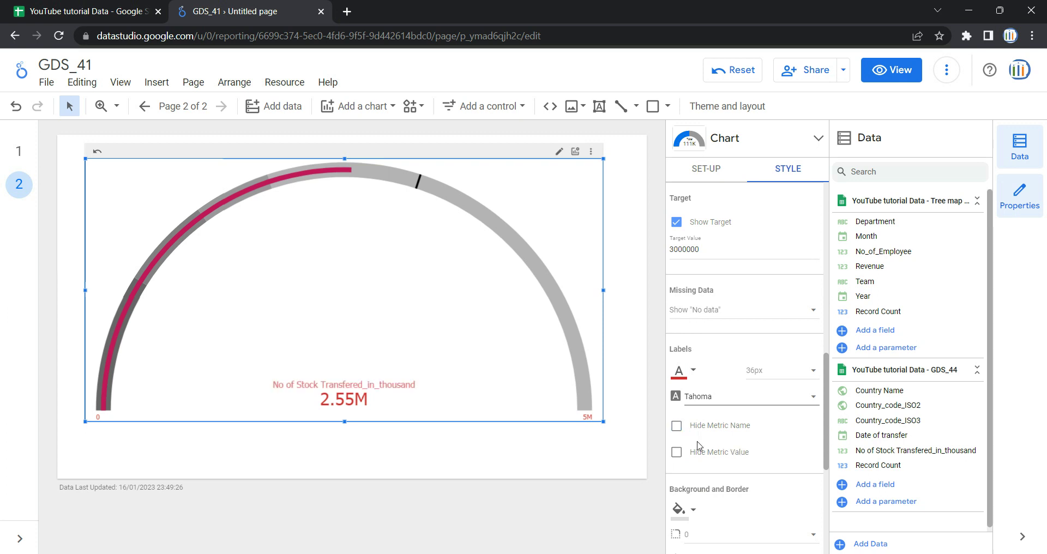
Hide and reshow the gauge's metric value to compare the effect, leaving it shown
scroll(708, 404, "down", 1)
left_click(713, 391)
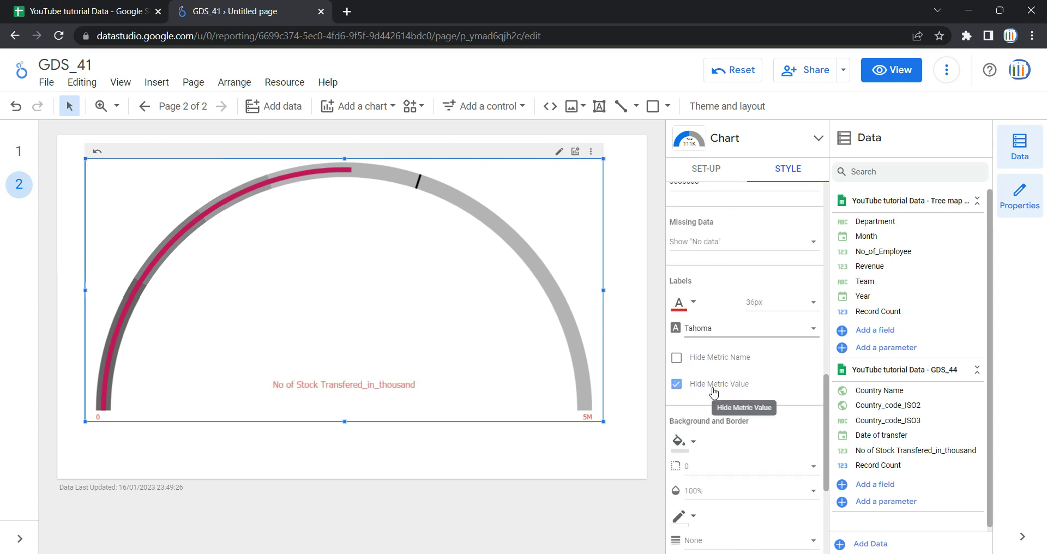
left_click(713, 391)
left_click(713, 391)
left_click(713, 391)
left_click(713, 391)
left_click(713, 392)
Fill the gauge chart's background with light green
scroll(719, 382, "down", 4)
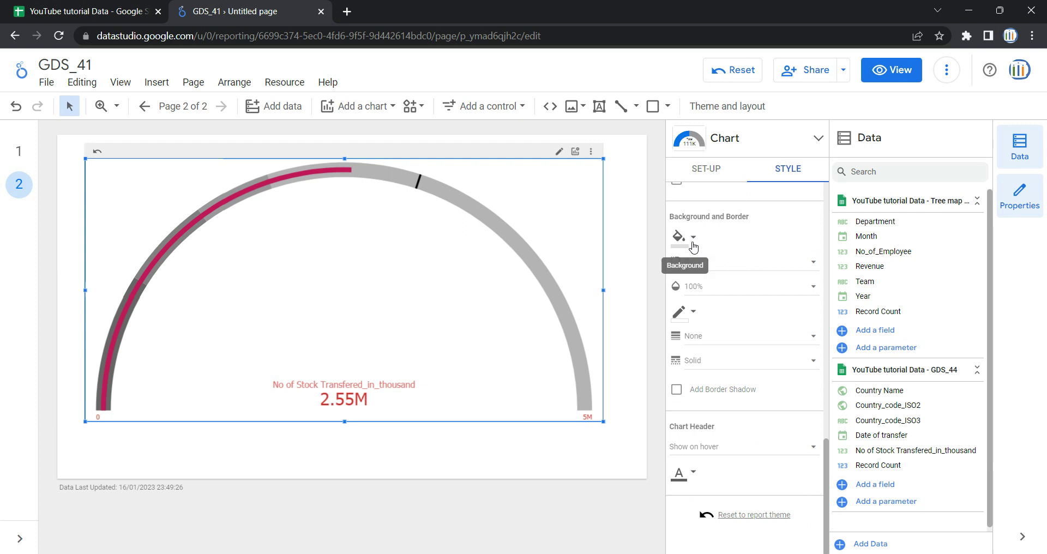
left_click(691, 238)
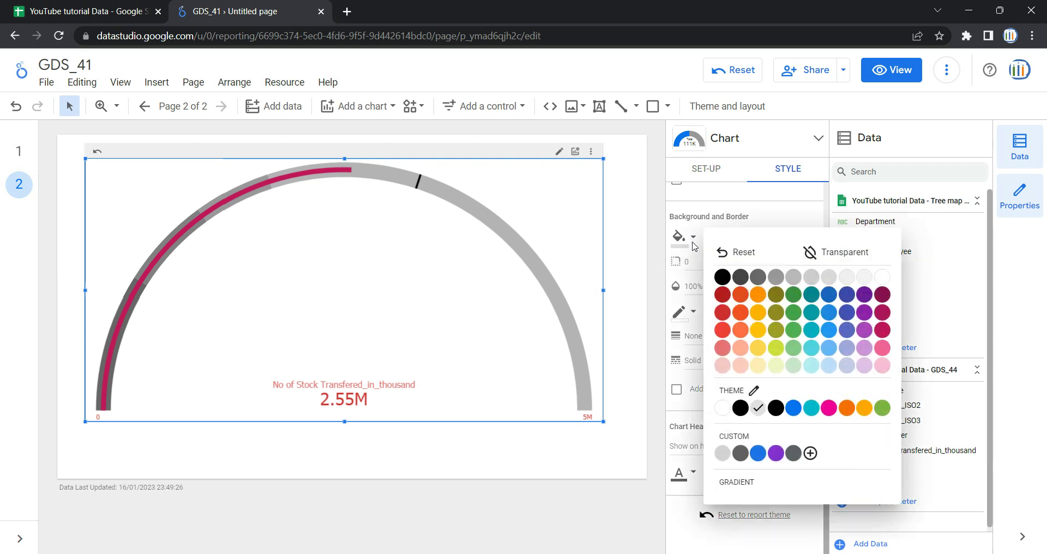
left_click(793, 371)
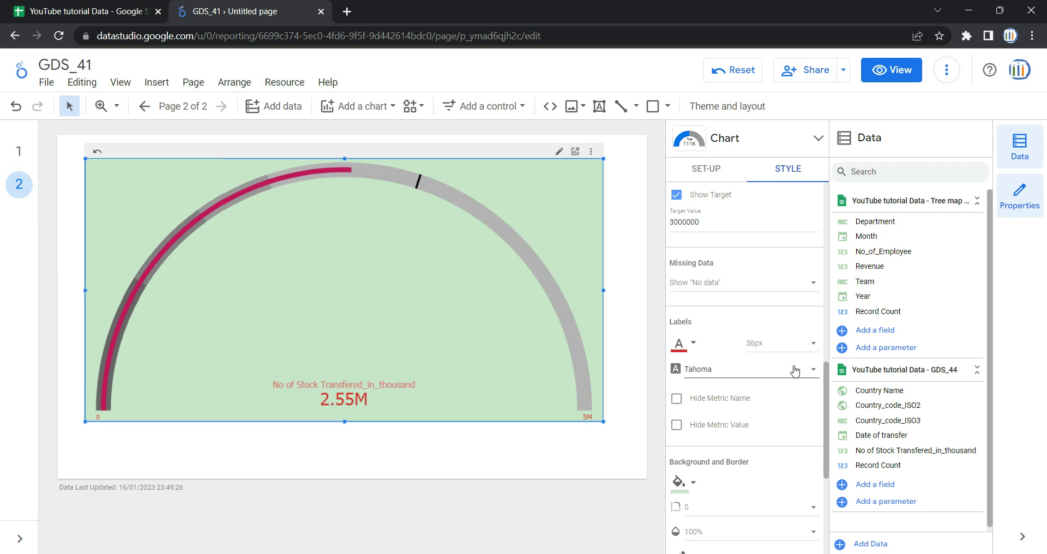
Fill the gauge chart's background with light yellow
scroll(698, 294, "up", 1)
scroll(698, 294, "down", 4)
left_click(693, 278)
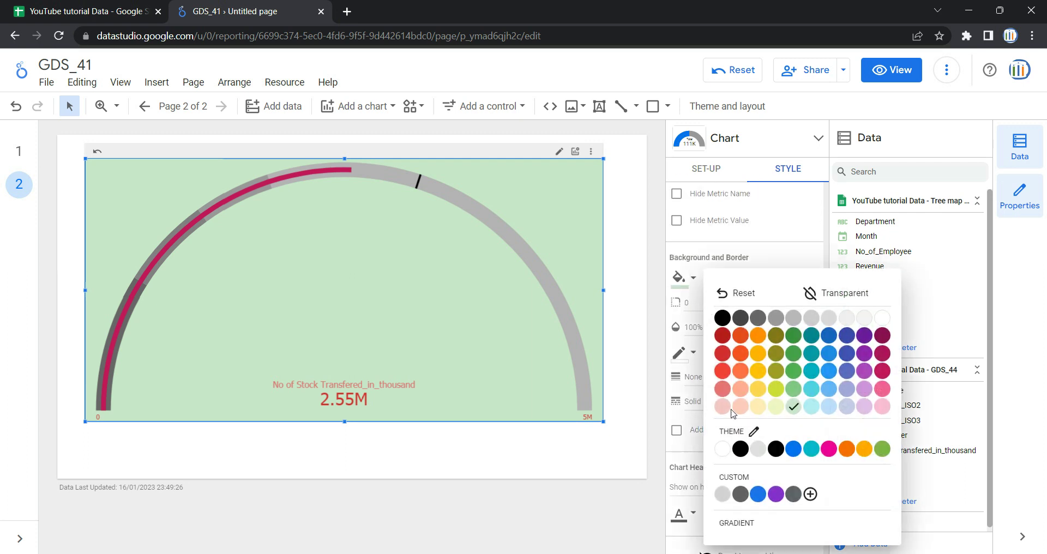
left_click(757, 406)
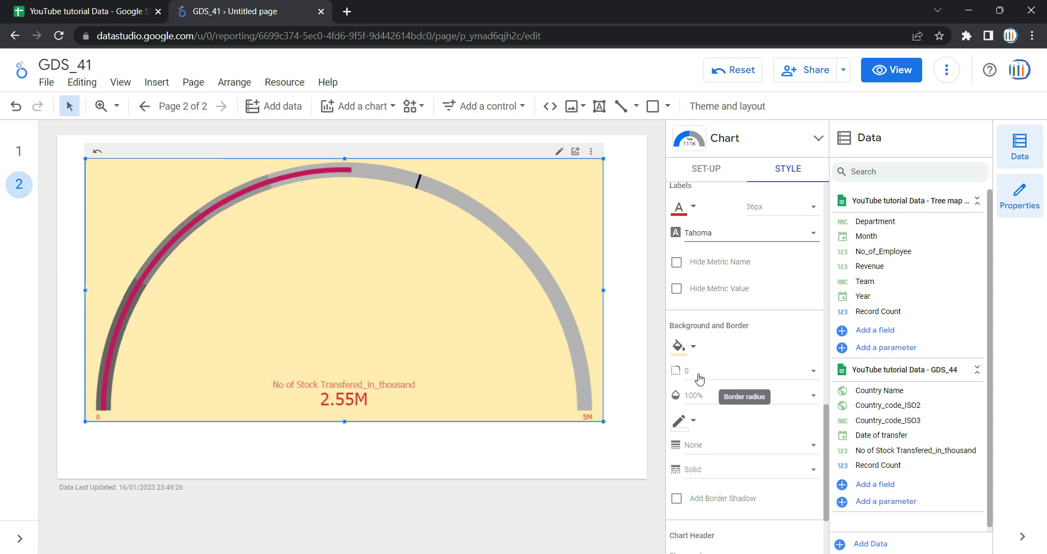
Set the gauge chart's border radius to 100
left_click(700, 376)
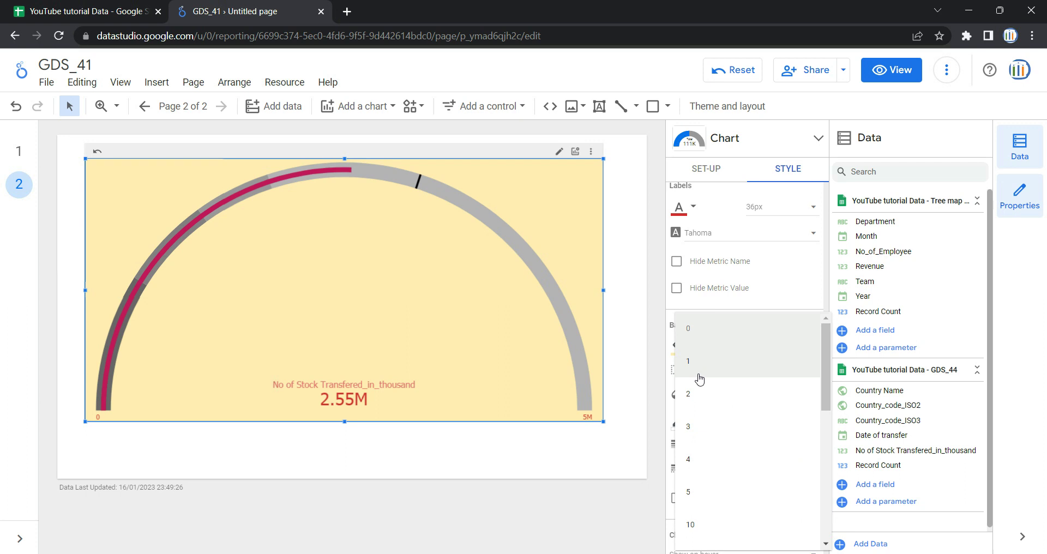
scroll(734, 486, "down", 5)
left_click(747, 533)
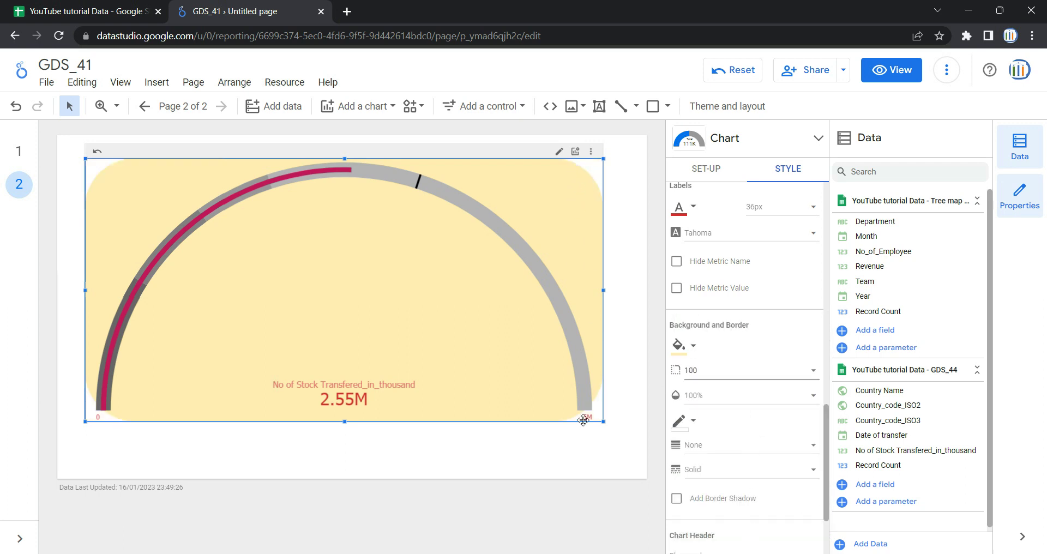
Set the gauge chart's opacity to 0% to compare the effect, and restore it to 100%
left_click(711, 399)
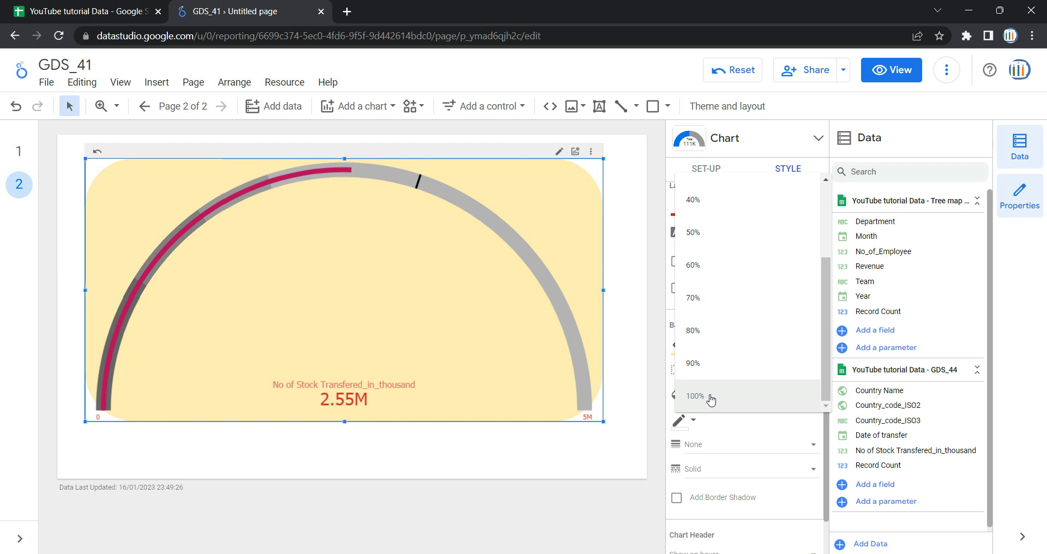
scroll(703, 397, "up", 3)
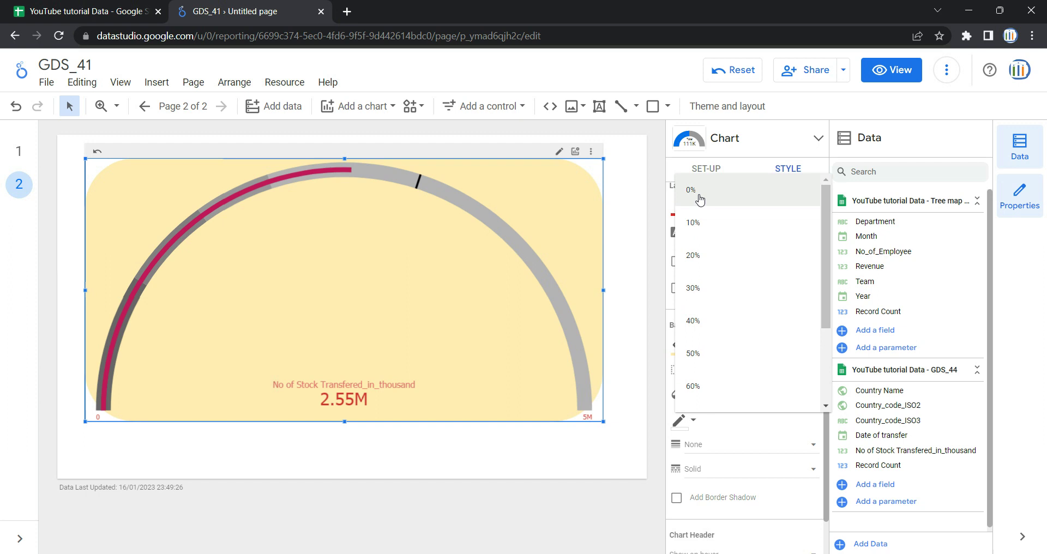
left_click(700, 192)
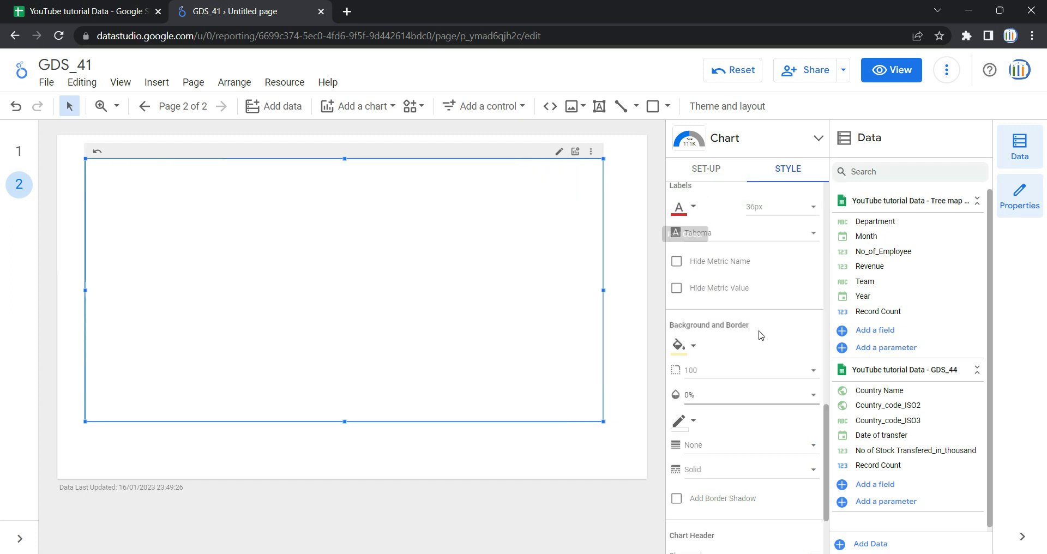
left_click(754, 398)
scroll(751, 452, "down", 4)
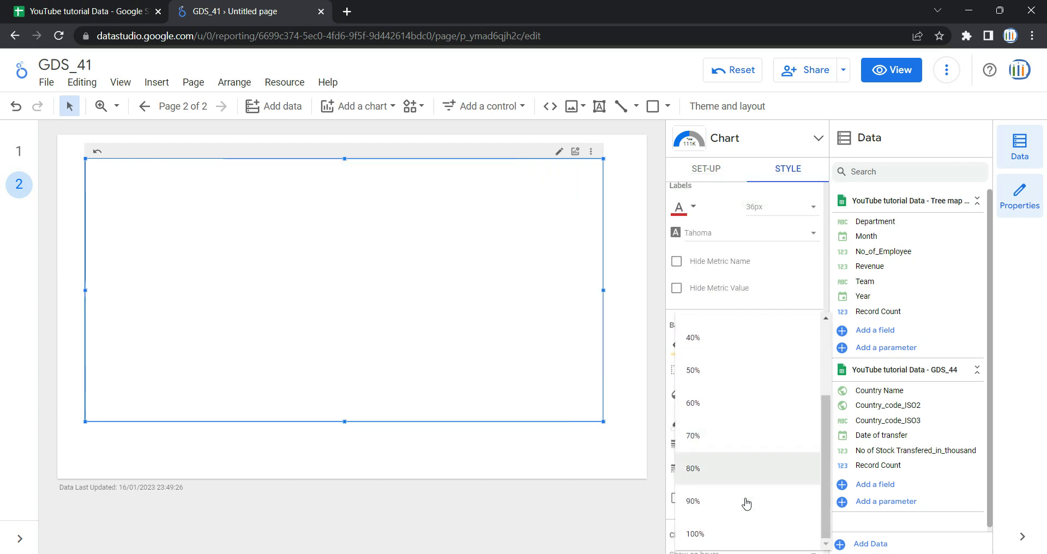
left_click(743, 533)
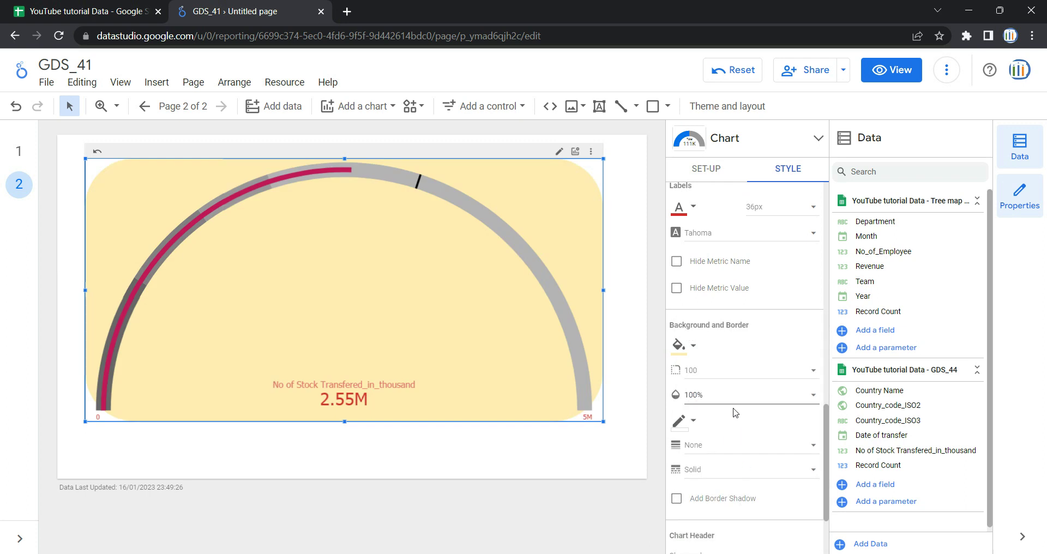
Give the gauge chart a red border with a weight of 4
scroll(733, 412, "down", 1)
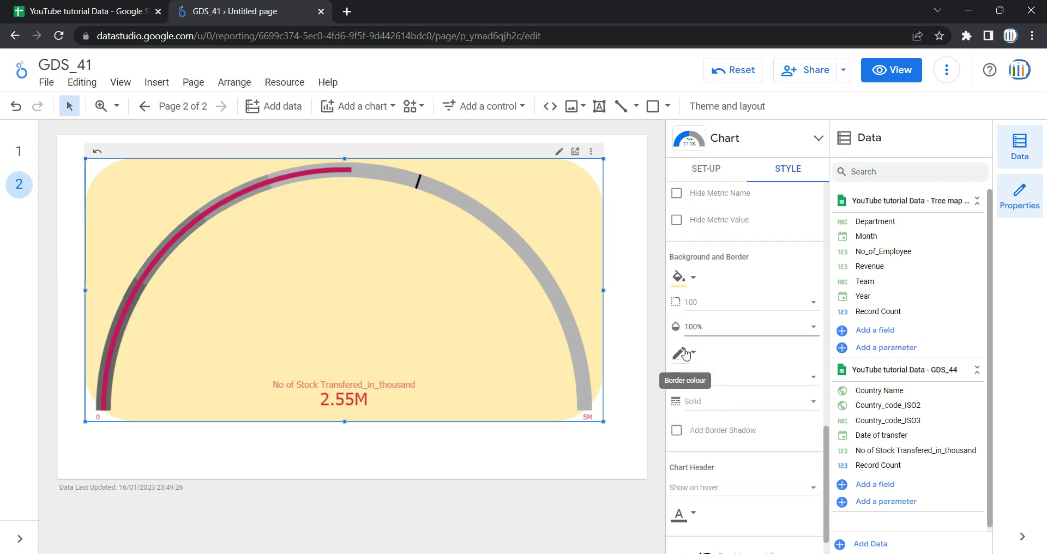
left_click(687, 356)
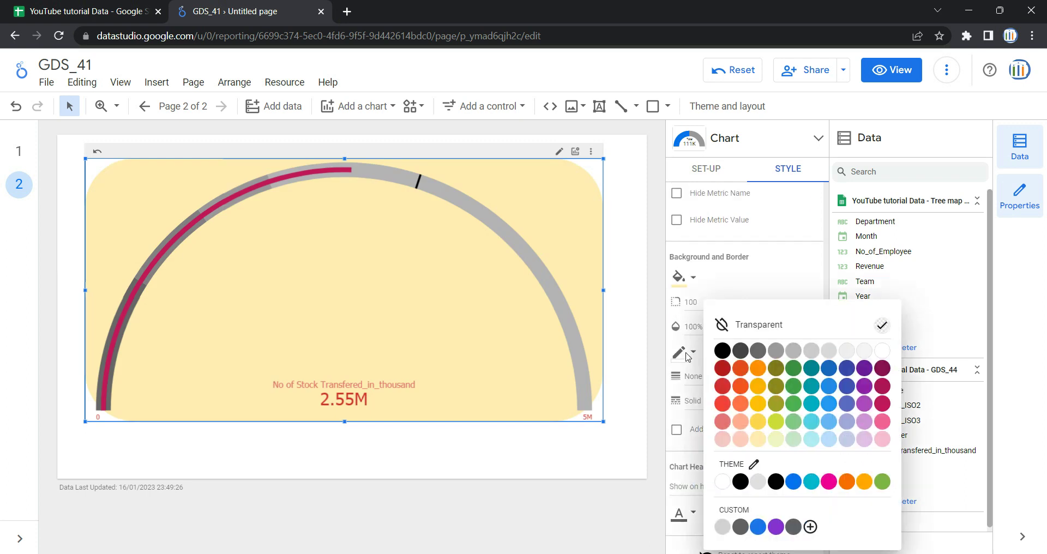
left_click(723, 389)
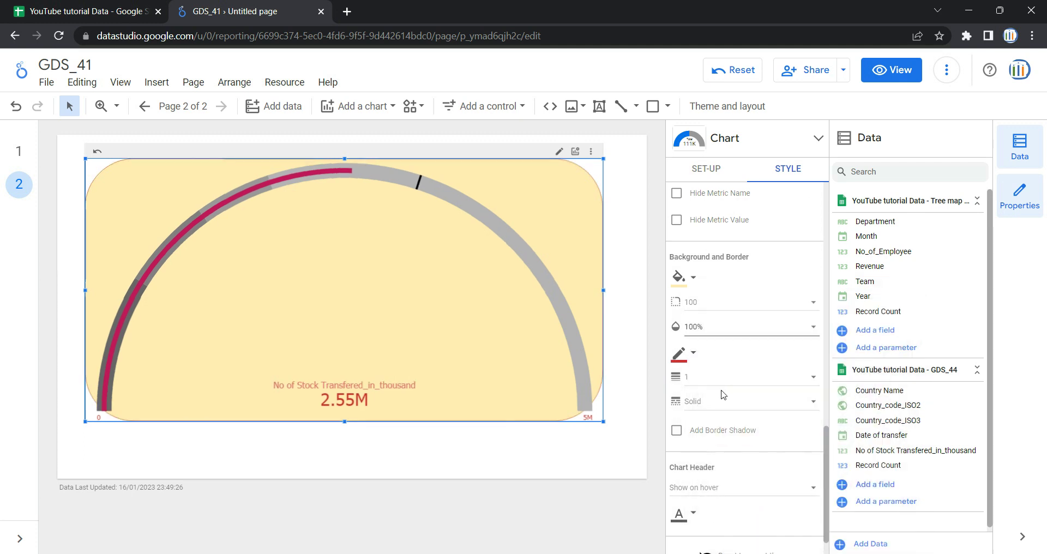
left_click(692, 378)
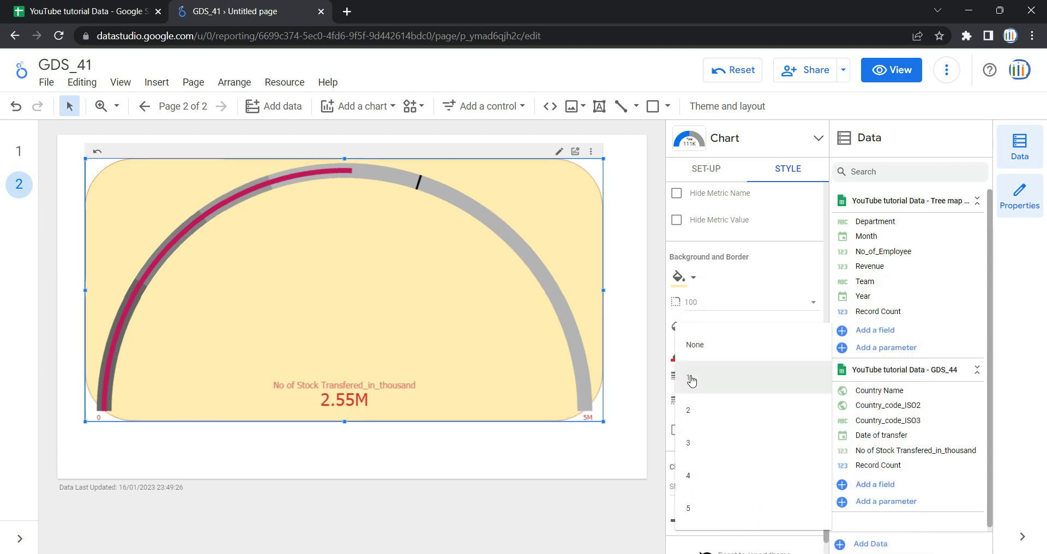
left_click(730, 480)
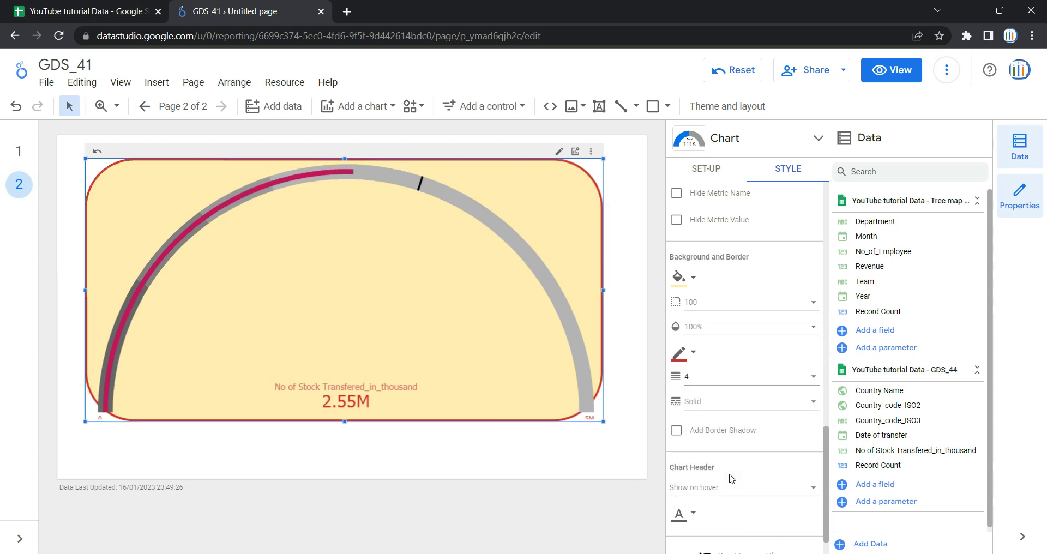
Try other border styles on the gauge chart, including Dotted, and set the border style to Double
left_click(691, 407)
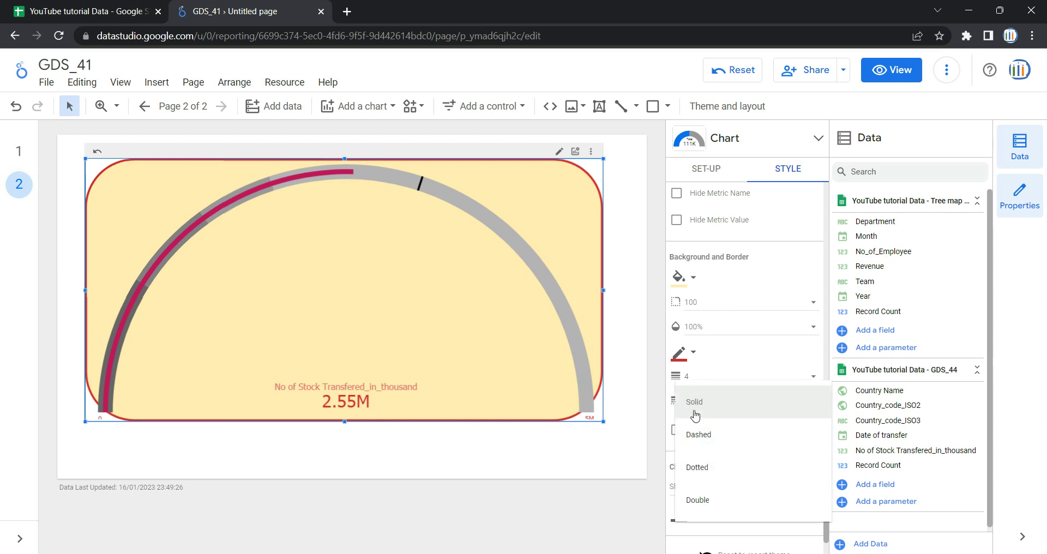
left_click(726, 412)
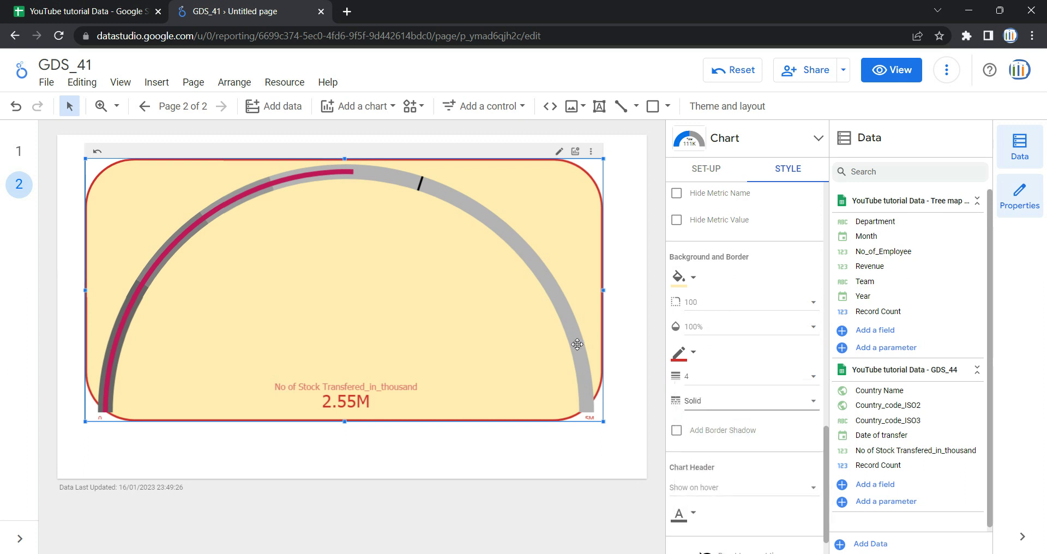
left_click(740, 410)
left_click(744, 433)
left_click(737, 410)
left_click(739, 434)
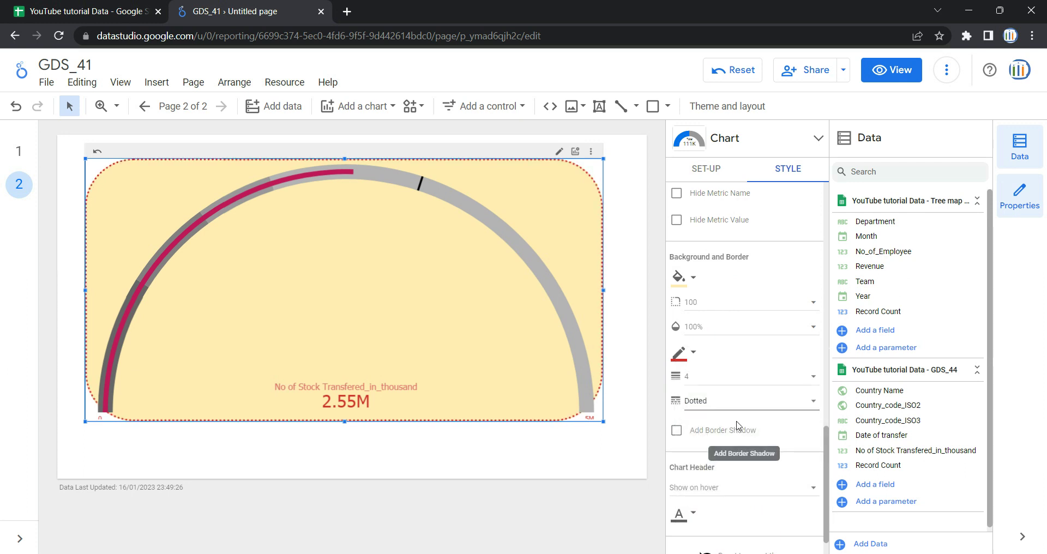
left_click(737, 409)
left_click(742, 439)
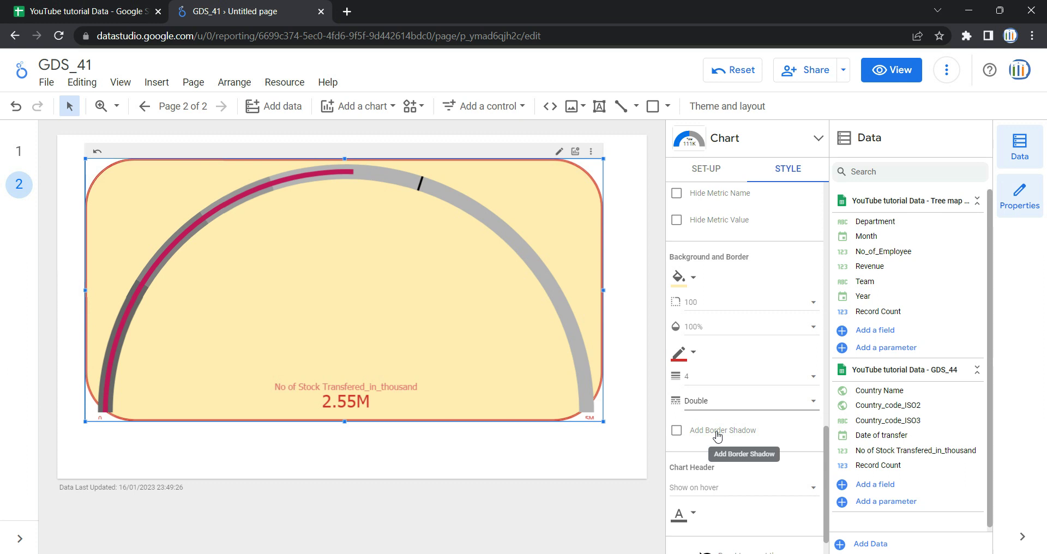
Add a border shadow to the gauge chart and show the report in view mode
left_click(717, 436)
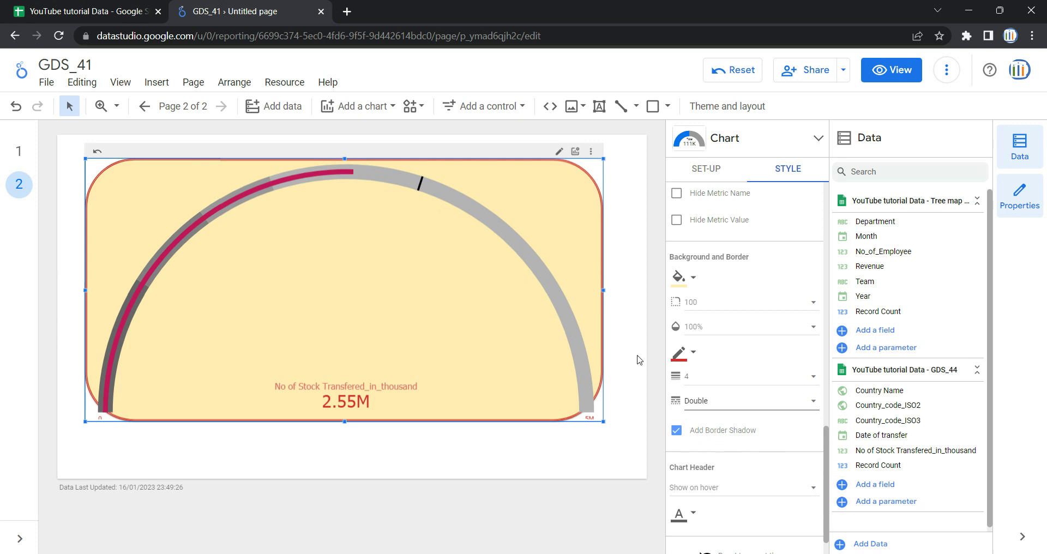
left_click(905, 76)
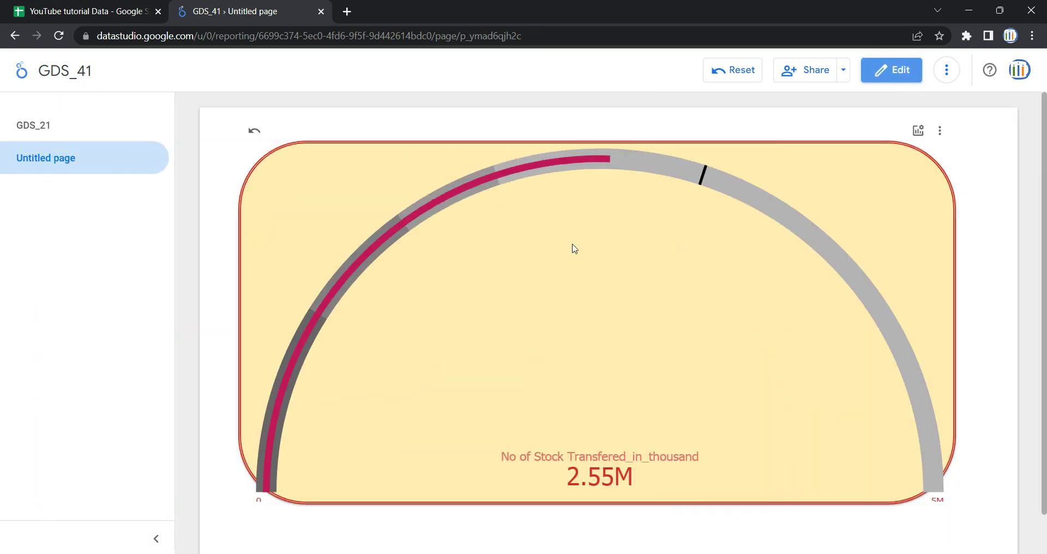